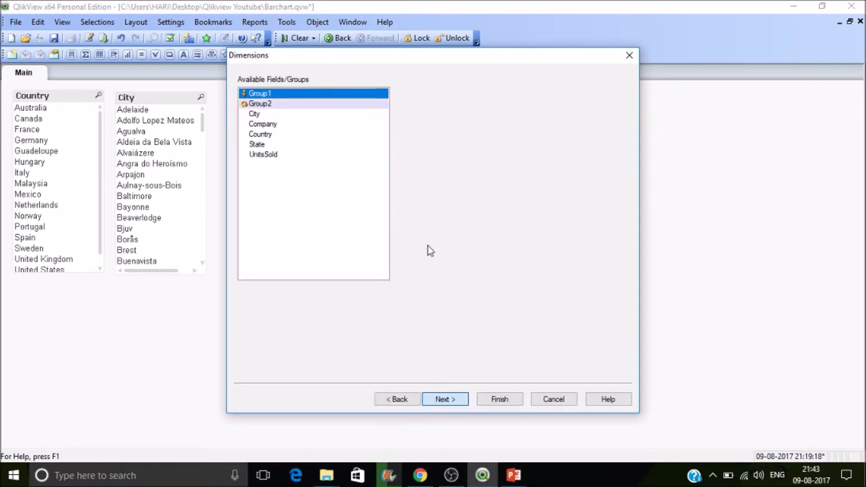
Add Country as the chart's dimension and define its expression as sum(UnitsSold).
left_click(260, 134)
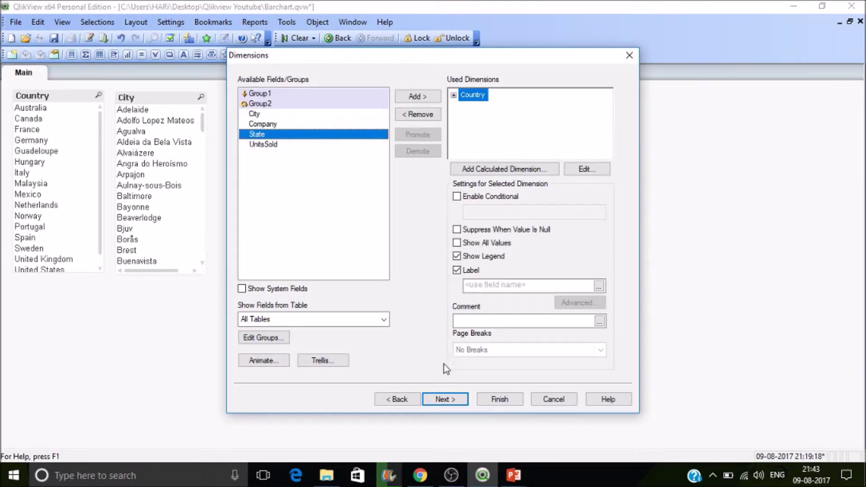
left_click(446, 399)
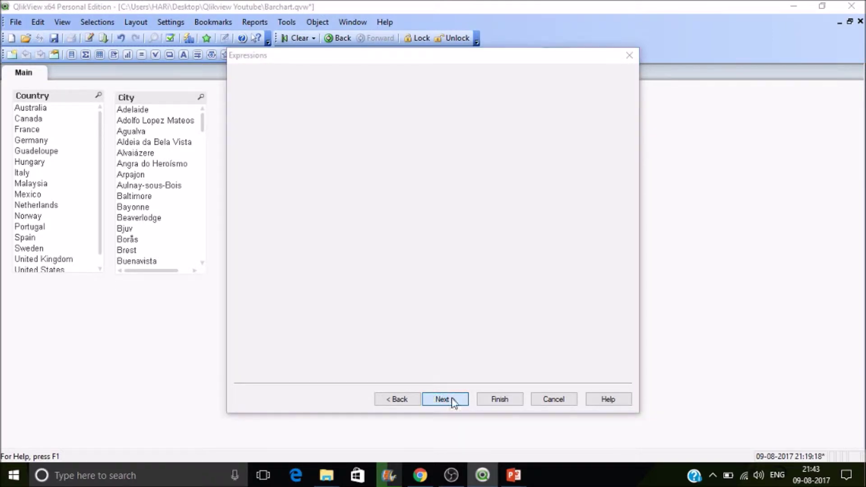
type("aum")
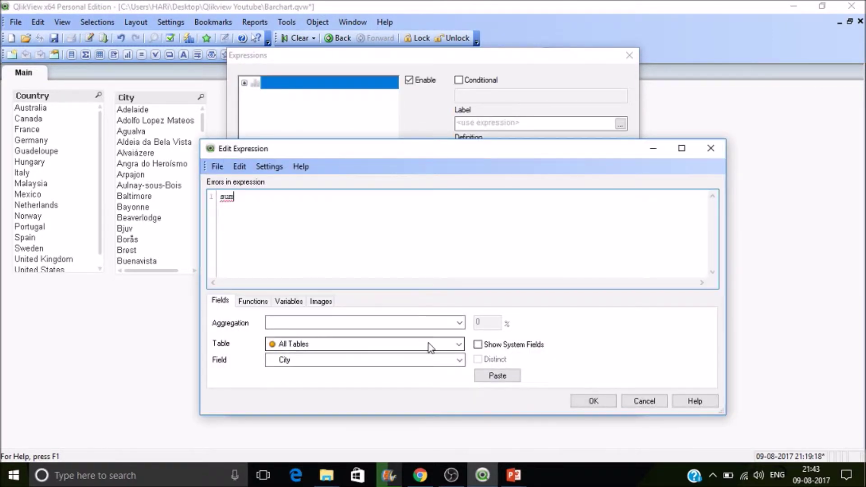
type("(UnitsSold)")
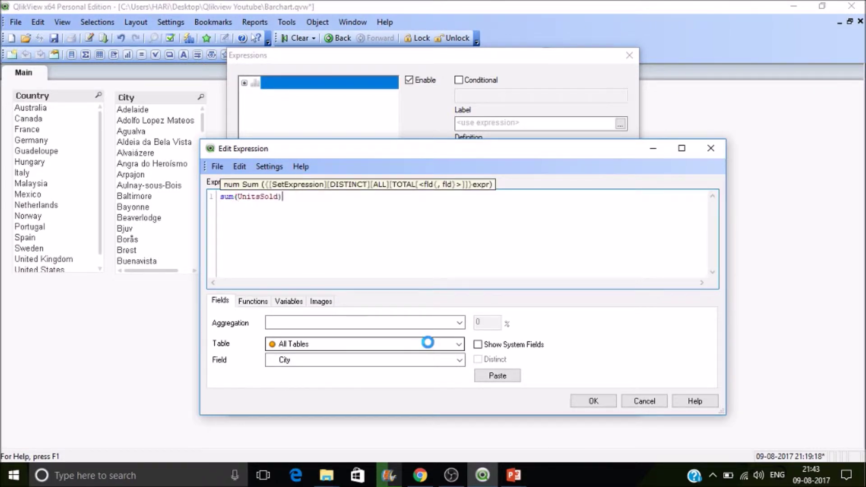
left_click(600, 402)
Label the sum(UnitsSold) expression #Units and finish creating the bar chart.
left_click(536, 126)
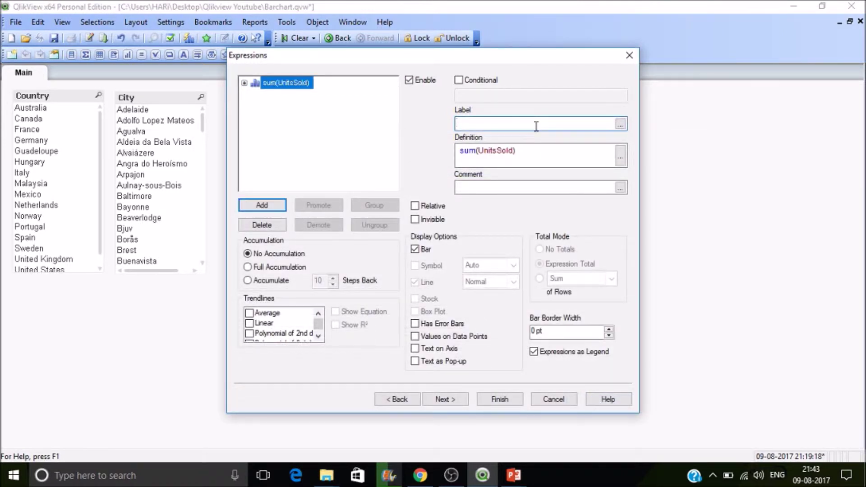
type("#Units")
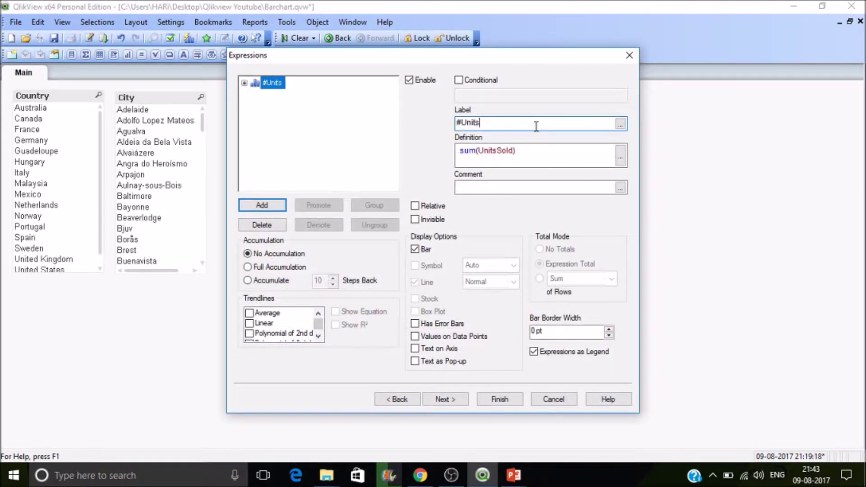
left_click(508, 400)
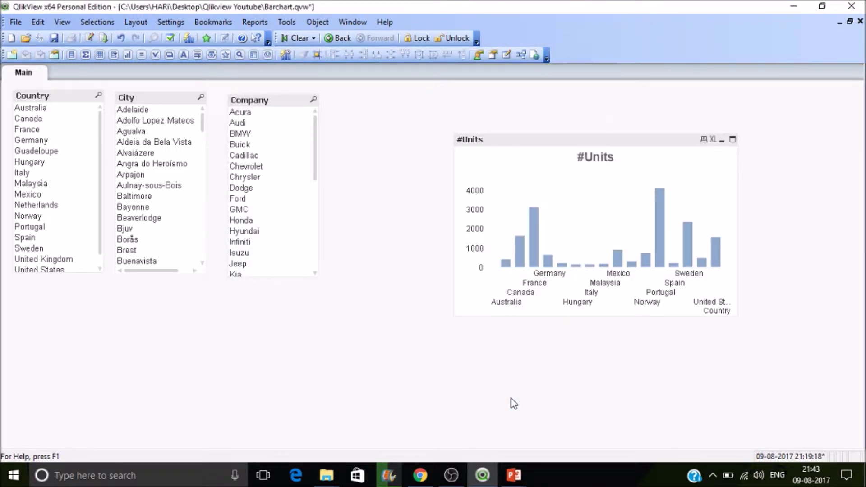
Turn off the title shown inside the #Units chart and switch its bars to horizontal orientation.
right_click(583, 211)
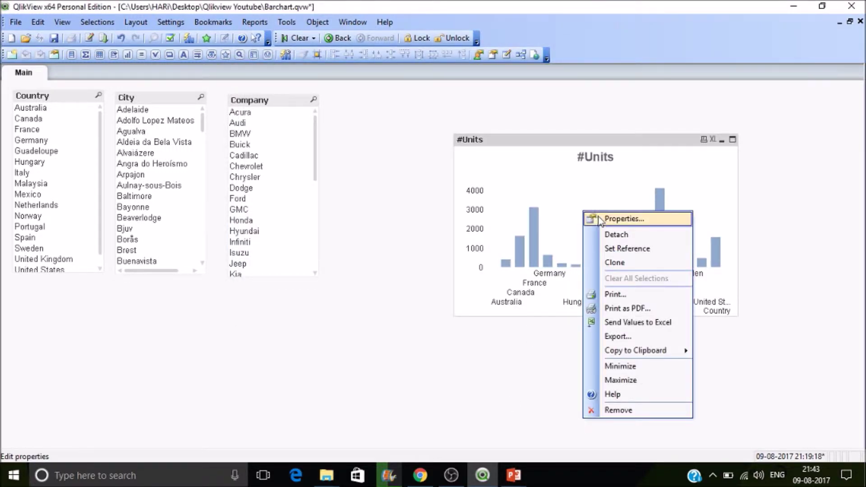
left_click(624, 219)
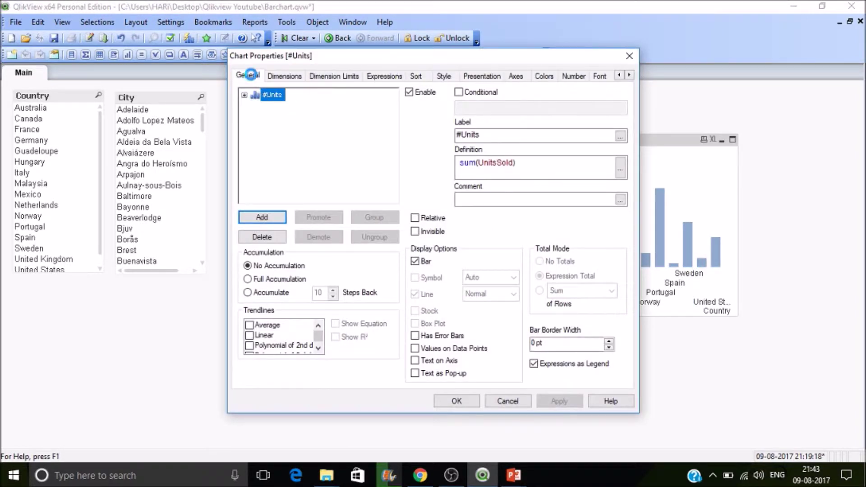
left_click(251, 75)
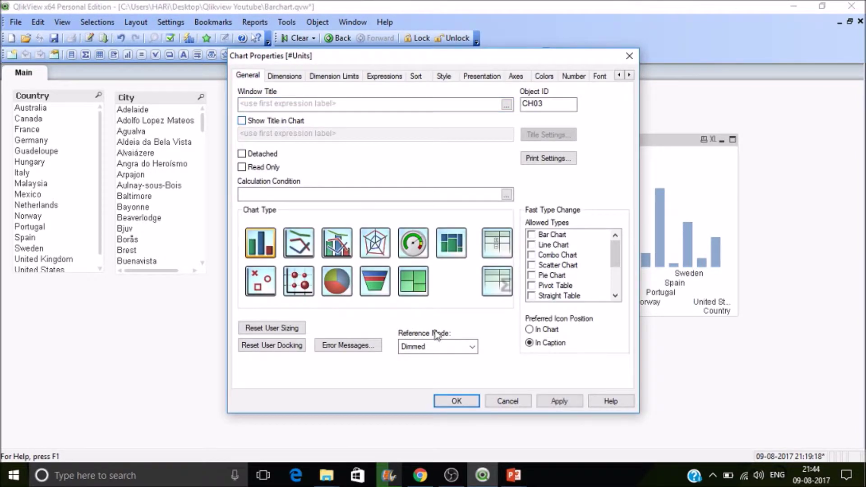
left_click(444, 76)
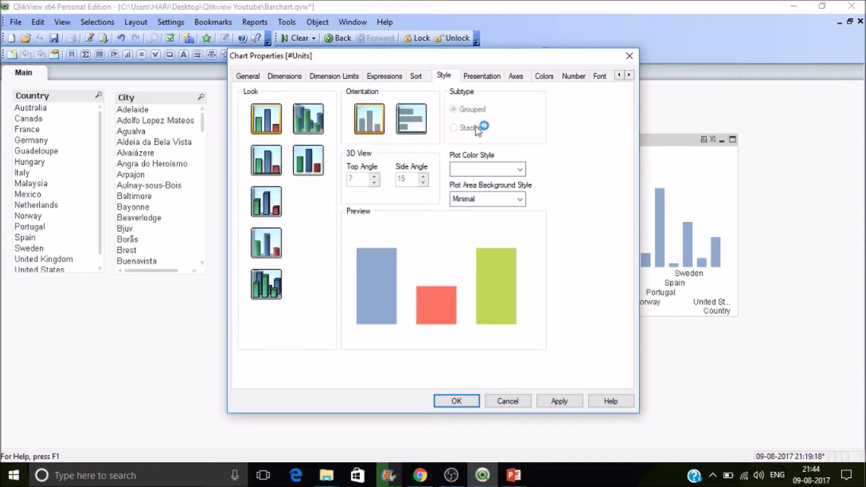
left_click(411, 118)
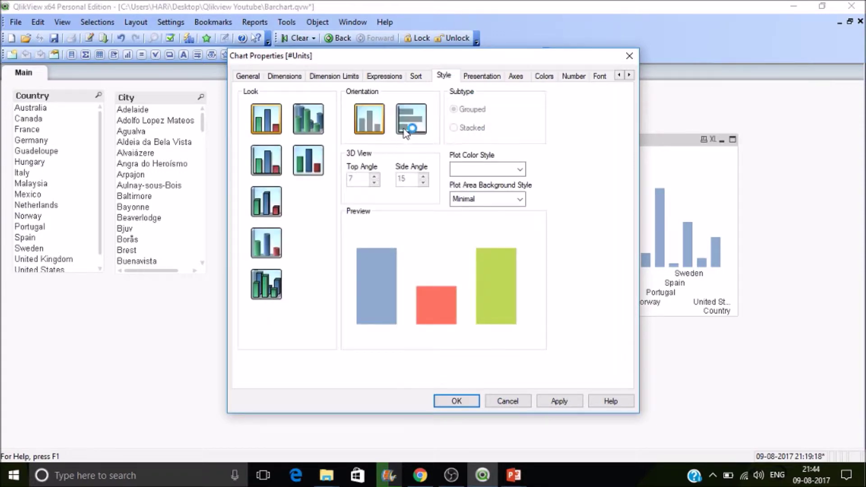
left_click(467, 404)
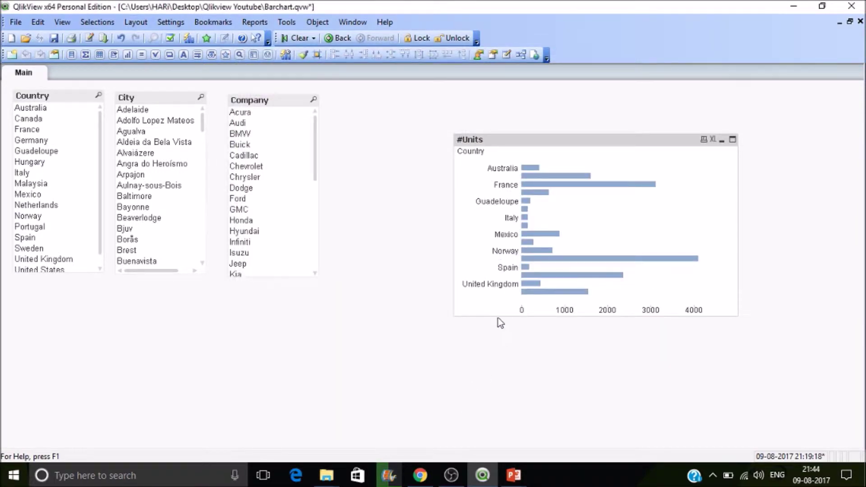
Make the #Units chart taller so every country label fits, and move it up and closer to the list boxes.
left_click_drag(498, 317, 512, 381)
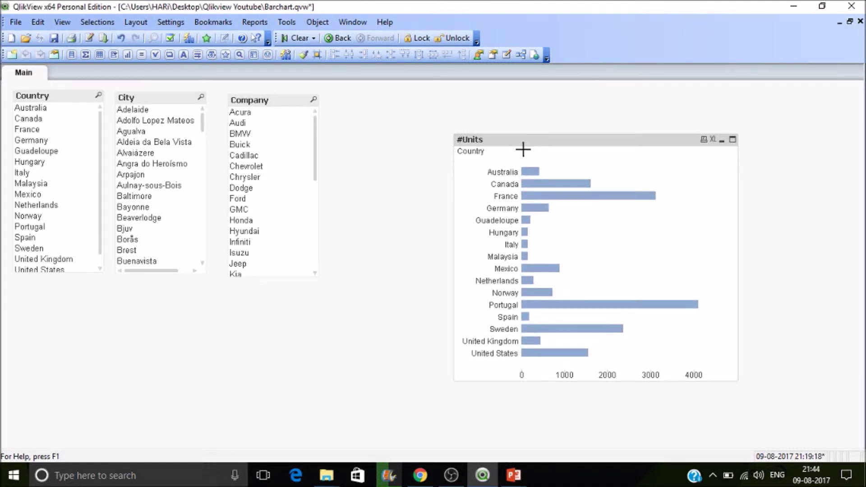
left_click_drag(536, 139, 492, 115)
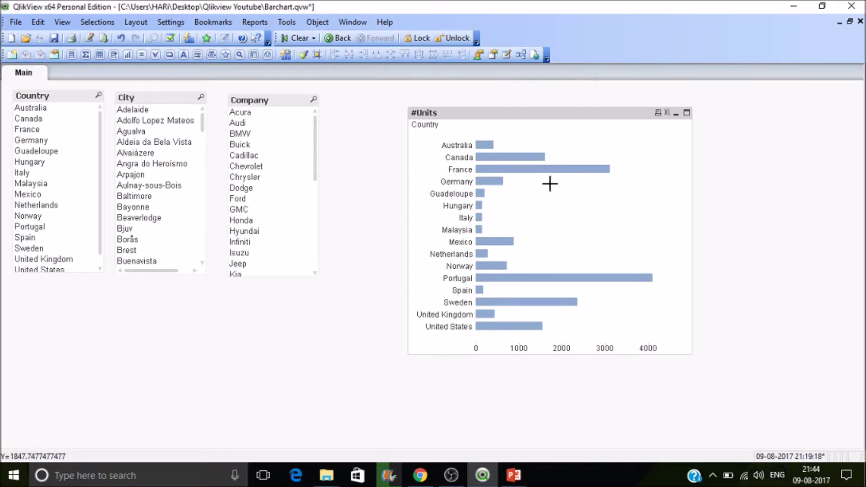
Filter the chart to the company Cadillac, and clear the selection again.
left_click(260, 156)
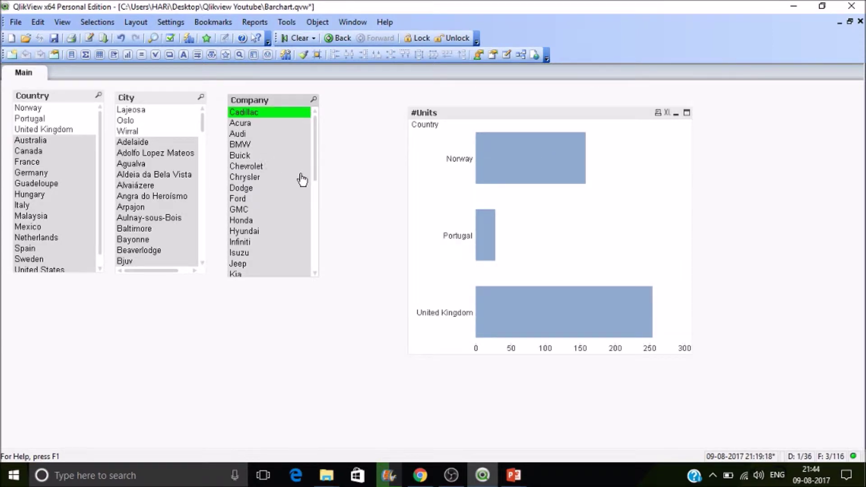
left_click(294, 39)
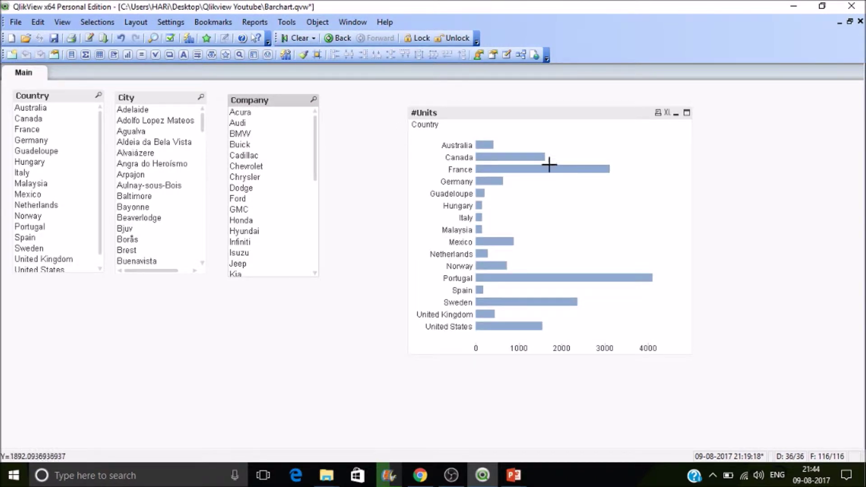
Set the #Units chart's calculation condition to =GetSelectedCount(Company) and apply it.
right_click(518, 218)
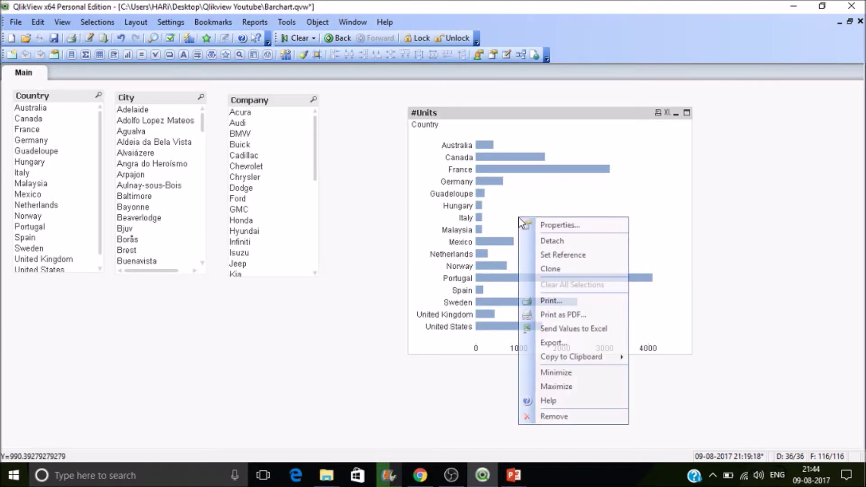
left_click(537, 225)
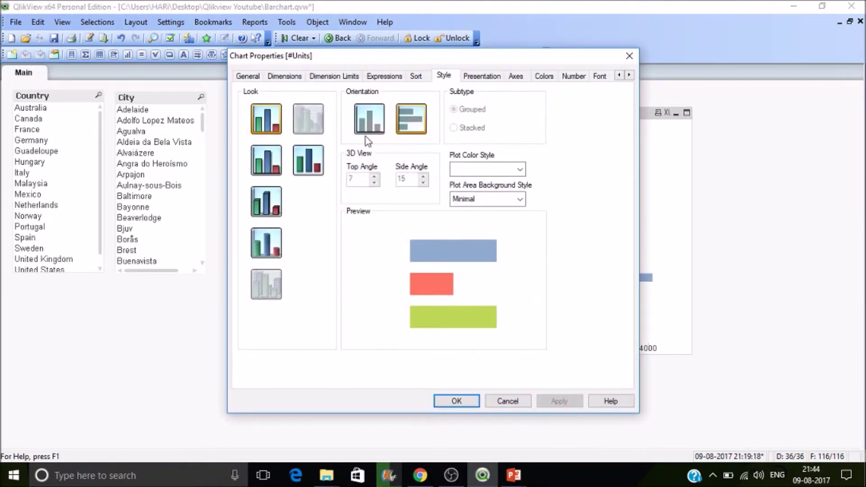
left_click(253, 77)
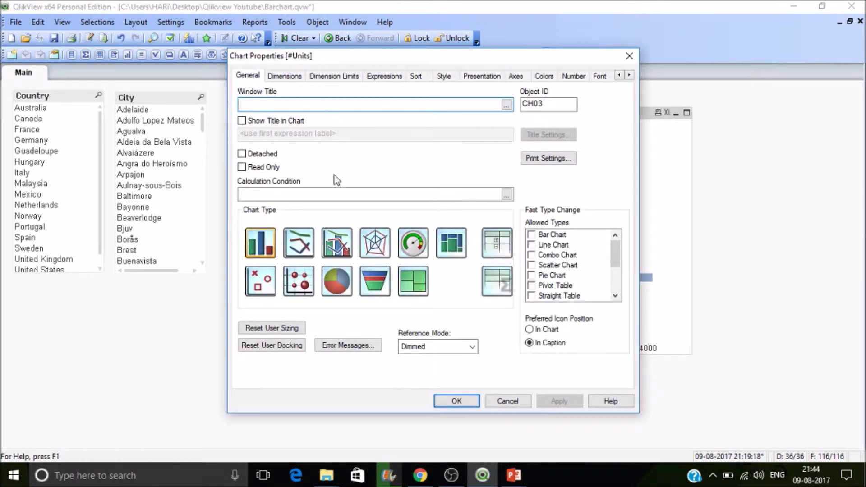
left_click_drag(436, 63, 553, 93)
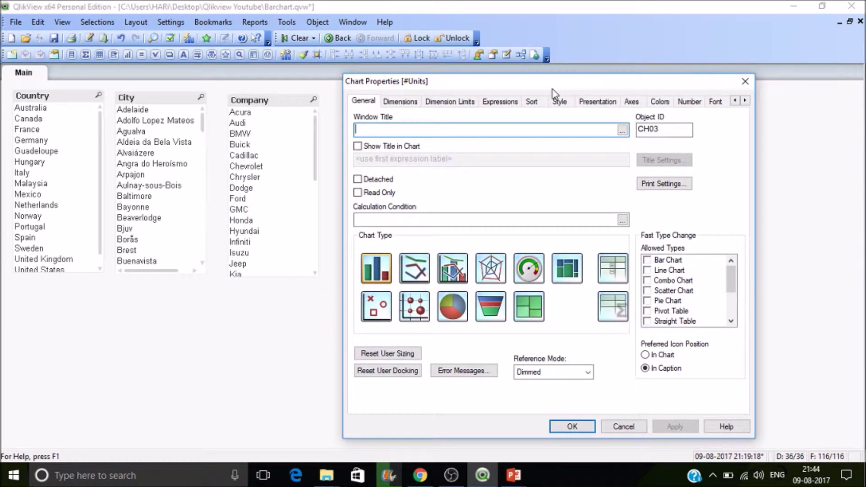
left_click(443, 219)
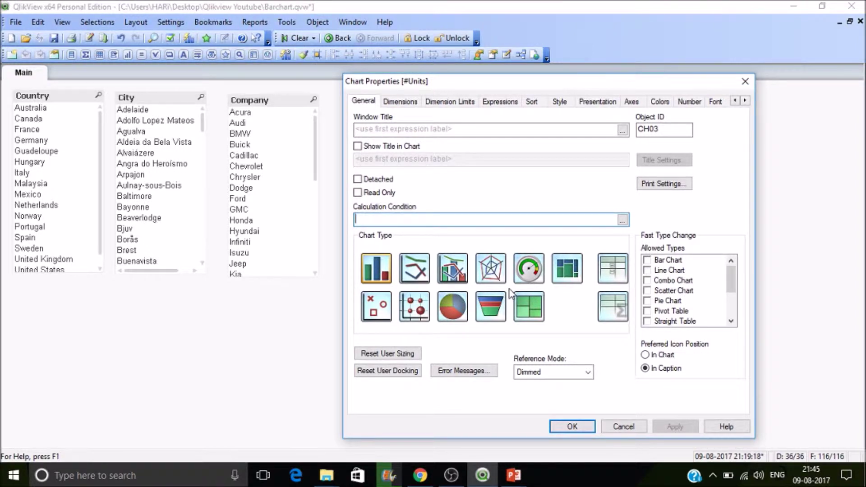
type("=")
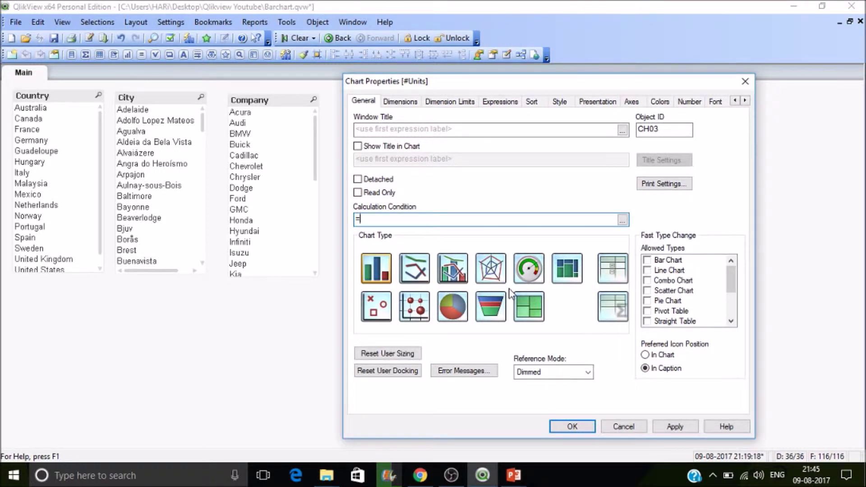
type("get")
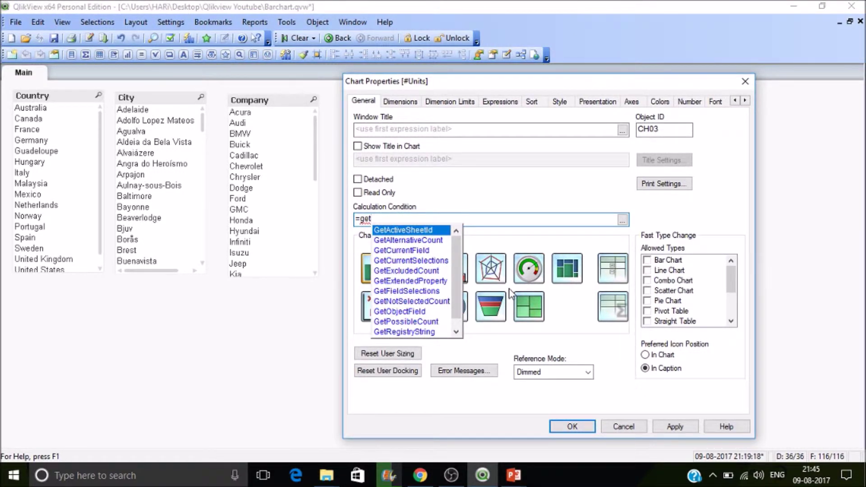
type("s")
key("Return")
type("(")
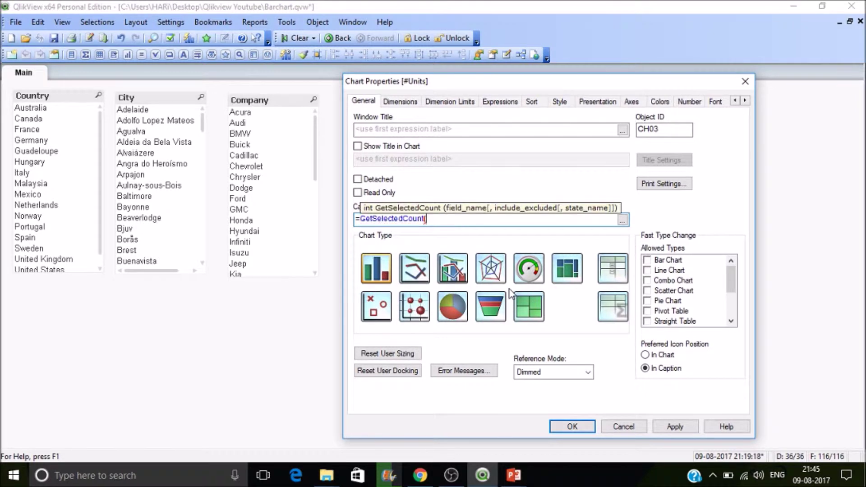
type("Co")
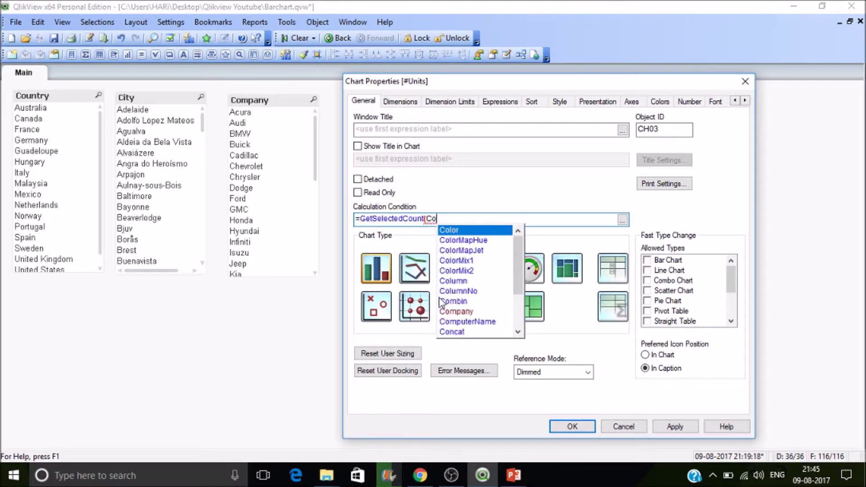
type("m")
key("Down")
key("Return")
type(")")
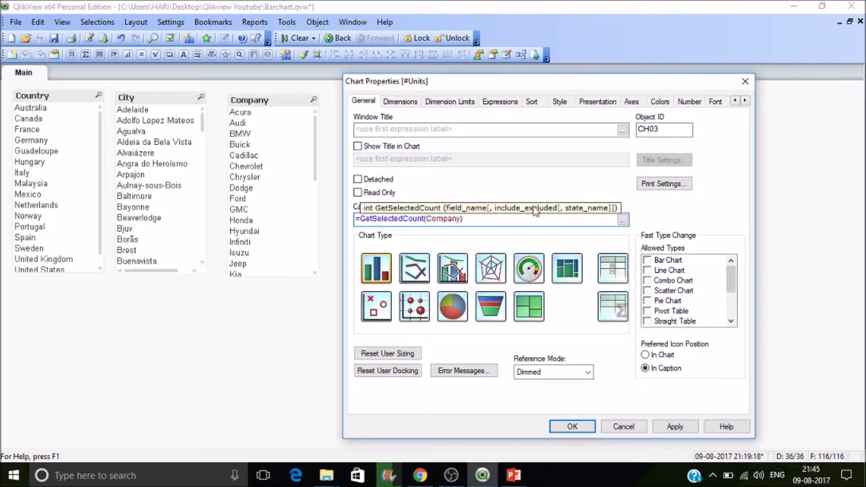
left_click(580, 426)
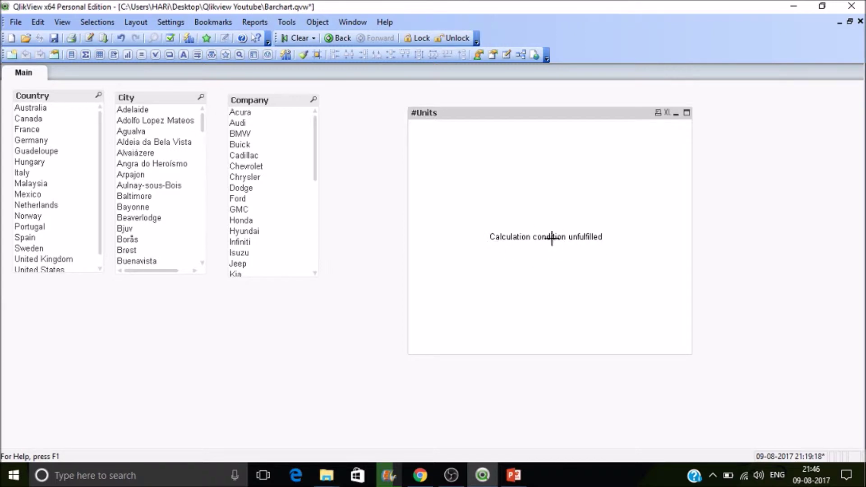
Set the #Units chart's custom error message for "Calculation condition unfulfilled" to "Please Select One Company" and apply it.
right_click(564, 219)
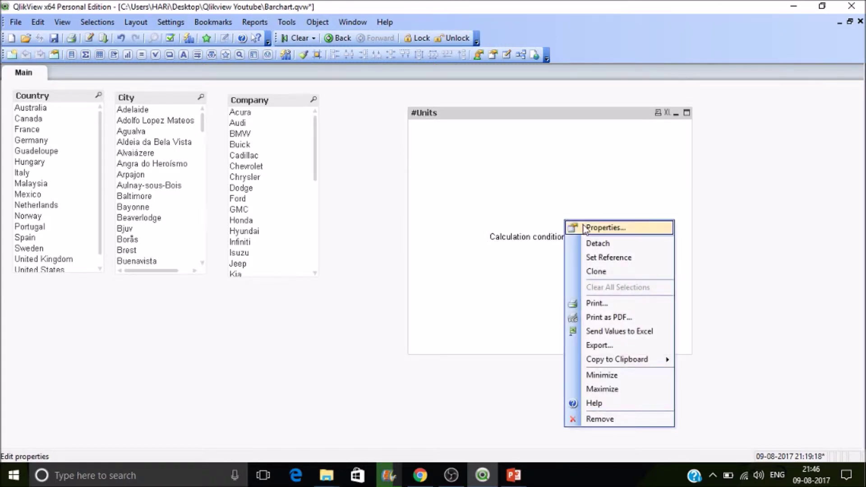
left_click(583, 225)
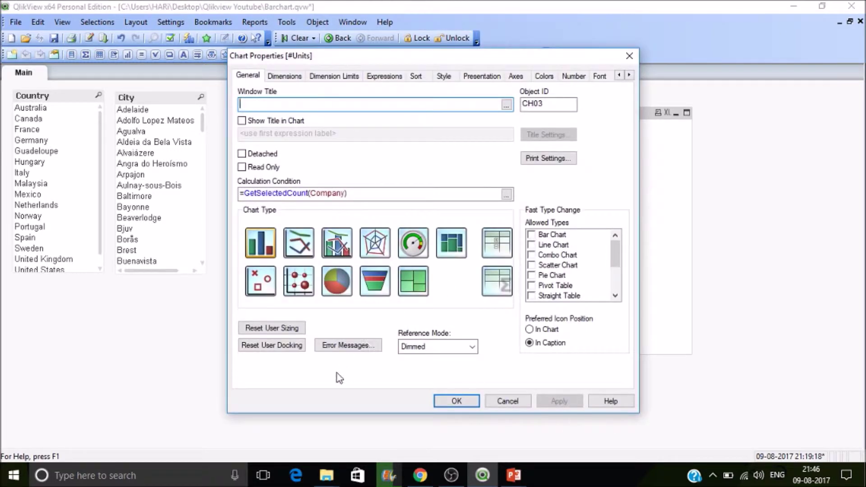
left_click(348, 345)
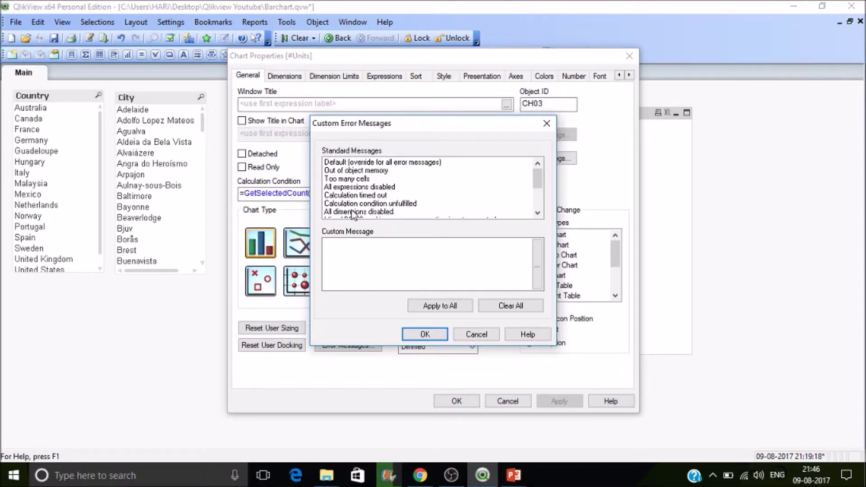
left_click_drag(412, 132, 496, 124)
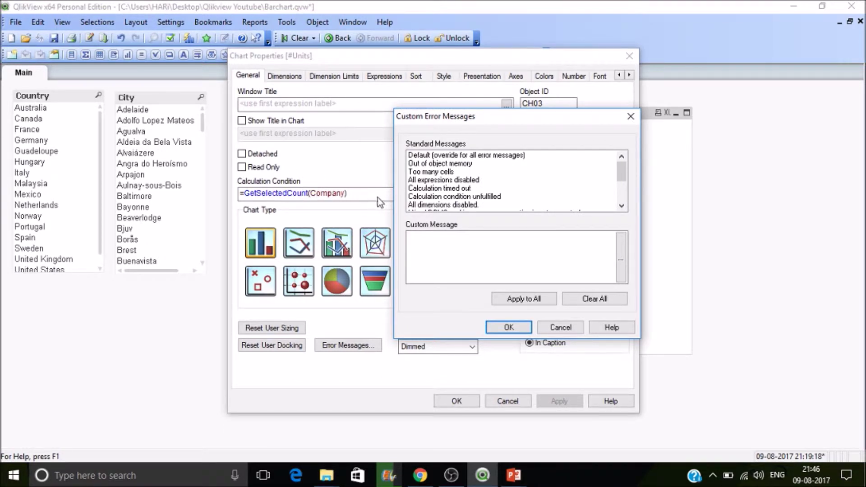
left_click(471, 197)
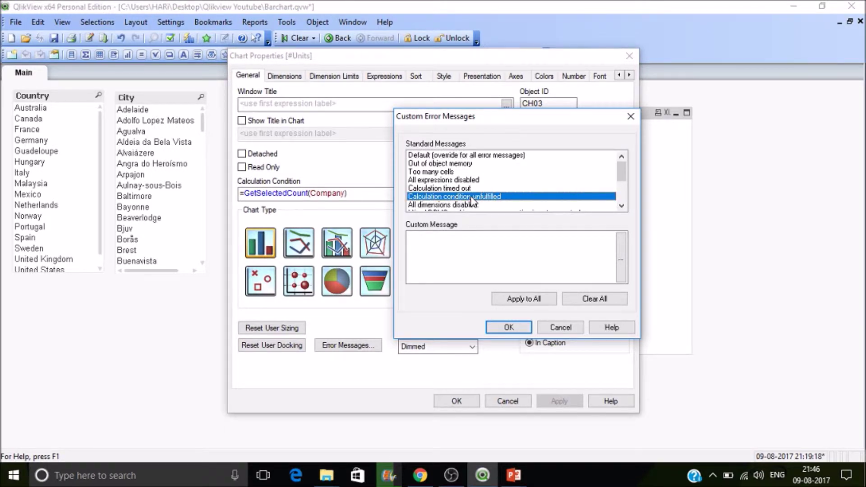
left_click(473, 238)
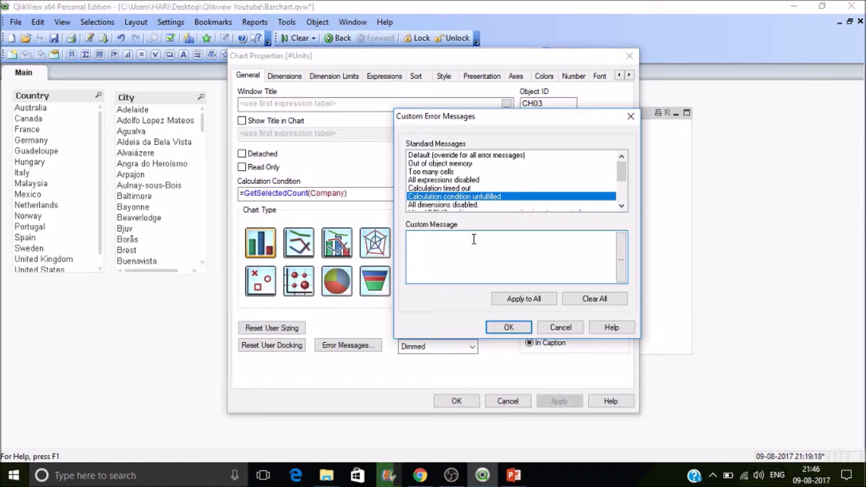
type("Please Select One Company")
left_click(509, 327)
left_click(559, 401)
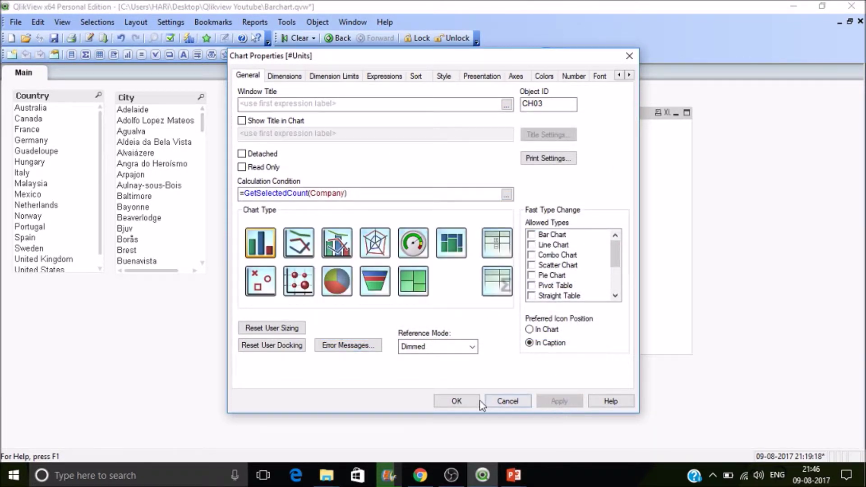
Close the chart properties, filter the #Units chart by Buick, GMC, Infiniti, Honda and Audi in turn, and clear the selection.
left_click(478, 401)
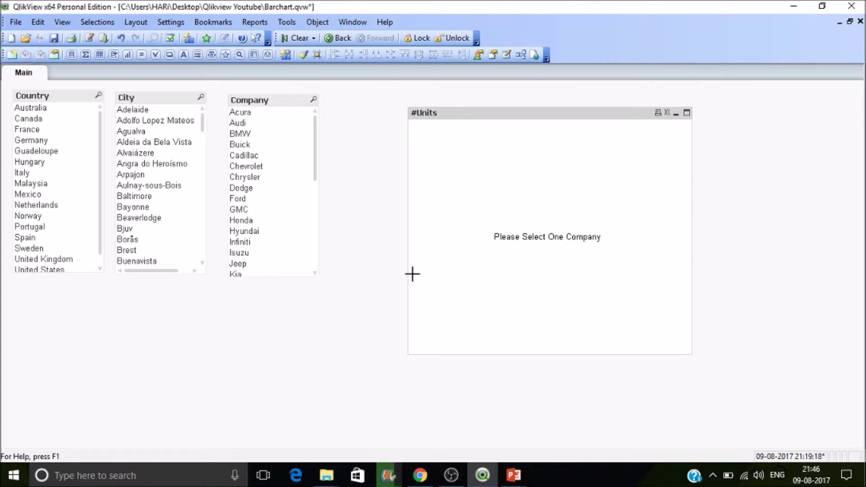
left_click(255, 144)
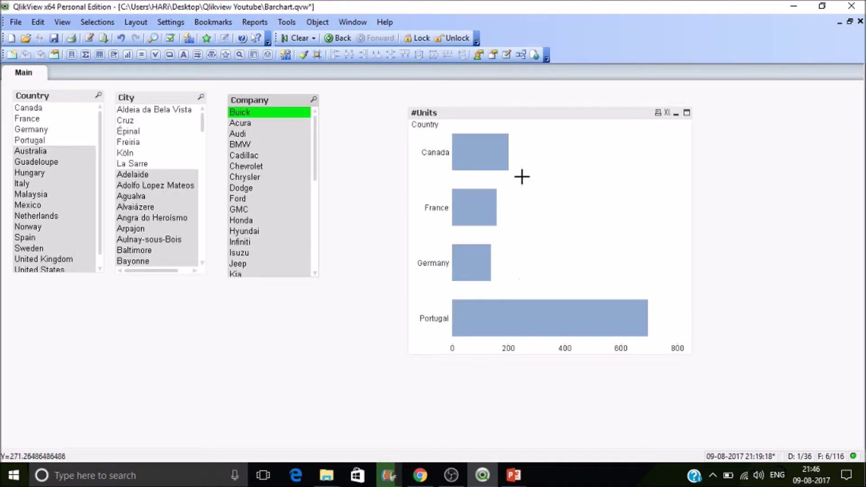
left_click(269, 213)
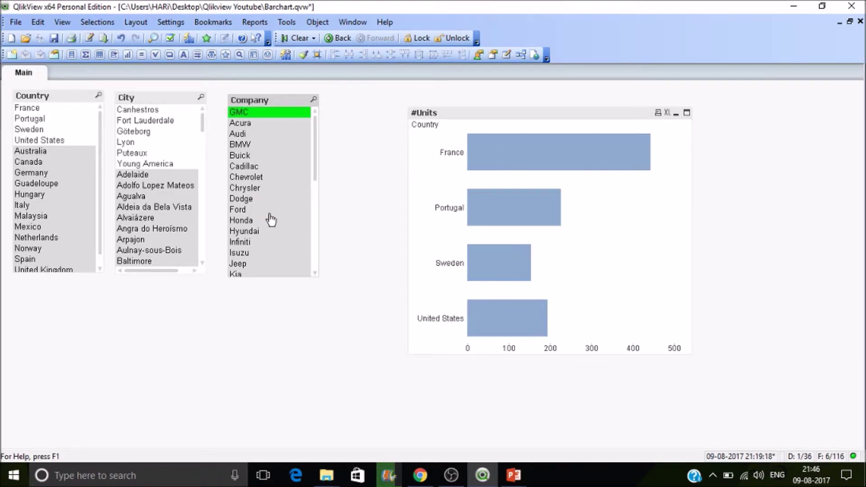
left_click(270, 243)
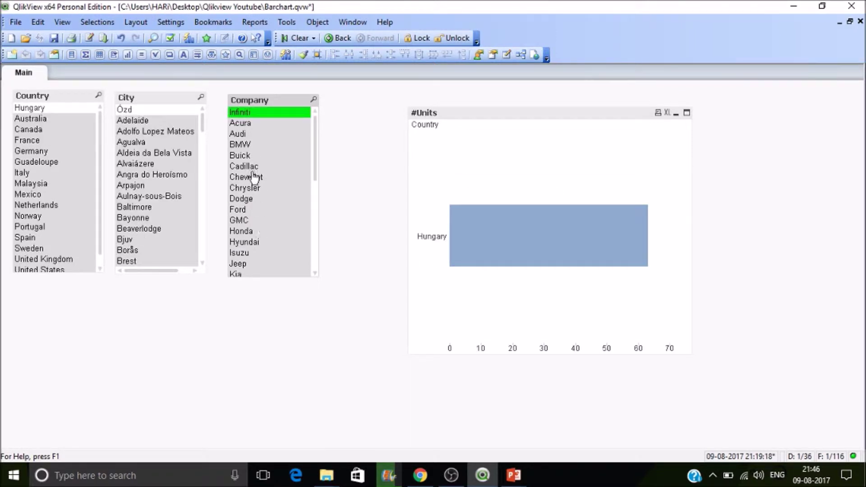
left_click(251, 169)
left_click(256, 229)
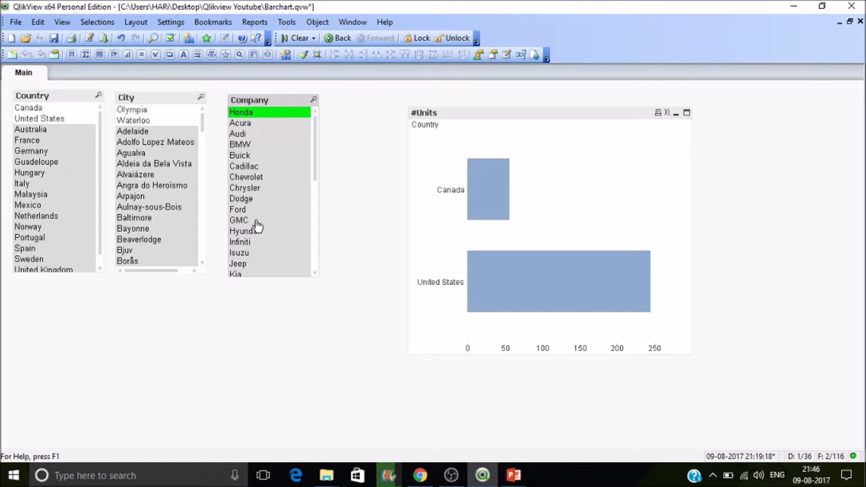
left_click(253, 134)
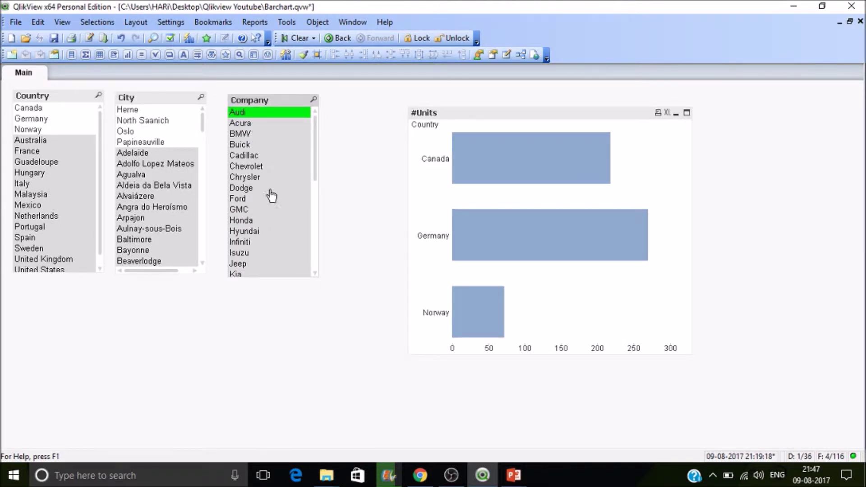
left_click(293, 38)
Remove the calculation condition from the #Units chart.
right_click(592, 165)
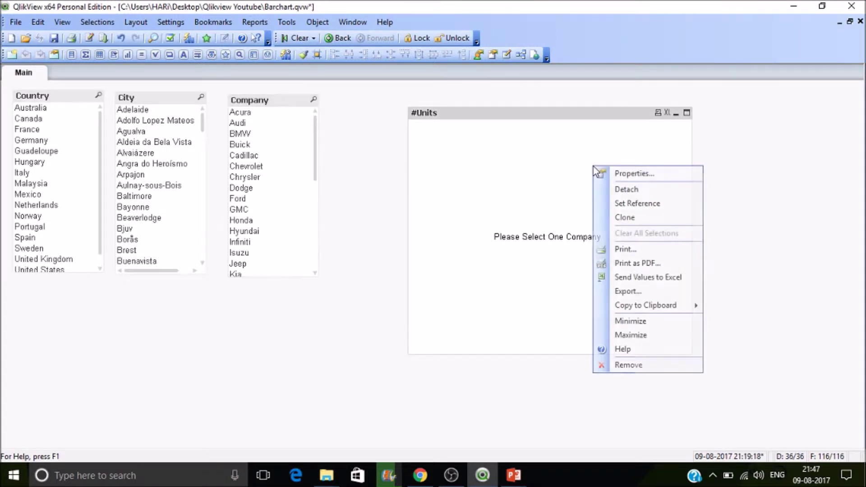
left_click(624, 173)
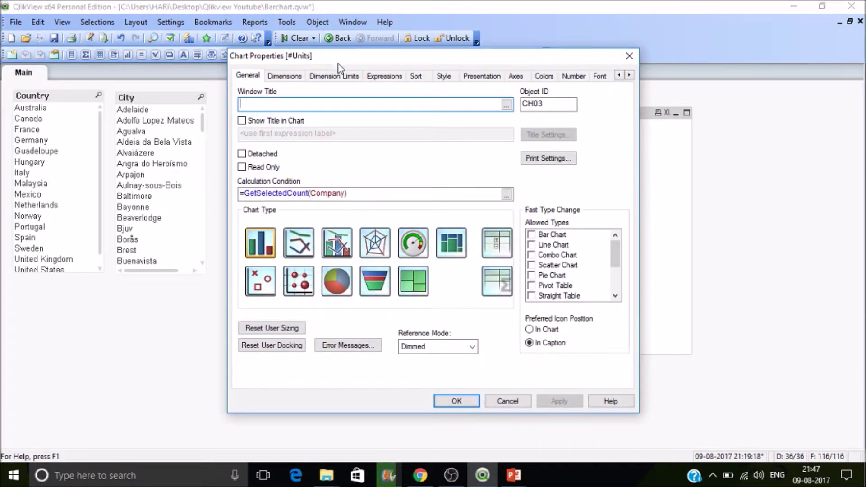
left_click_drag(370, 194, 180, 213)
key("BackSpace")
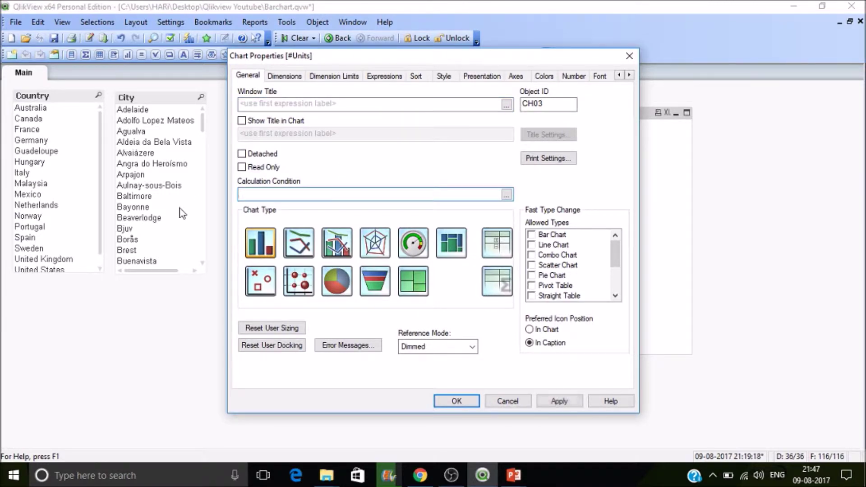
Add Company as a second dimension of the #Units chart, after Country.
left_click_drag(336, 50, 459, 108)
left_click(414, 140)
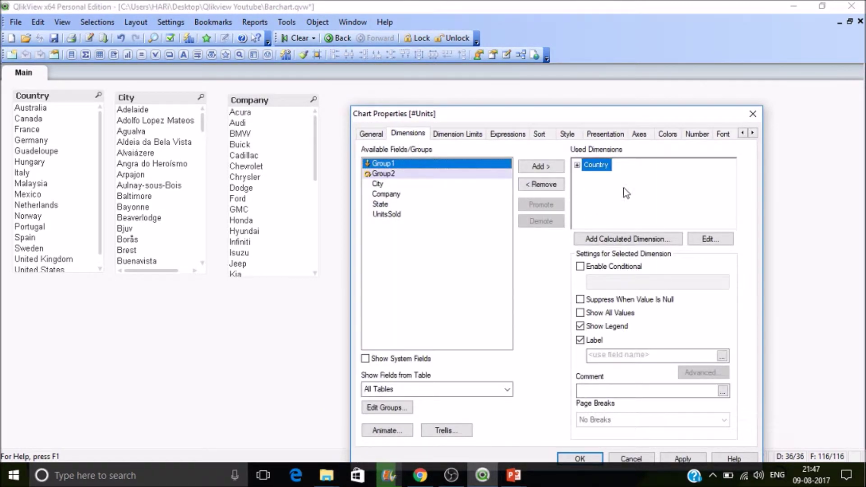
left_click(392, 198)
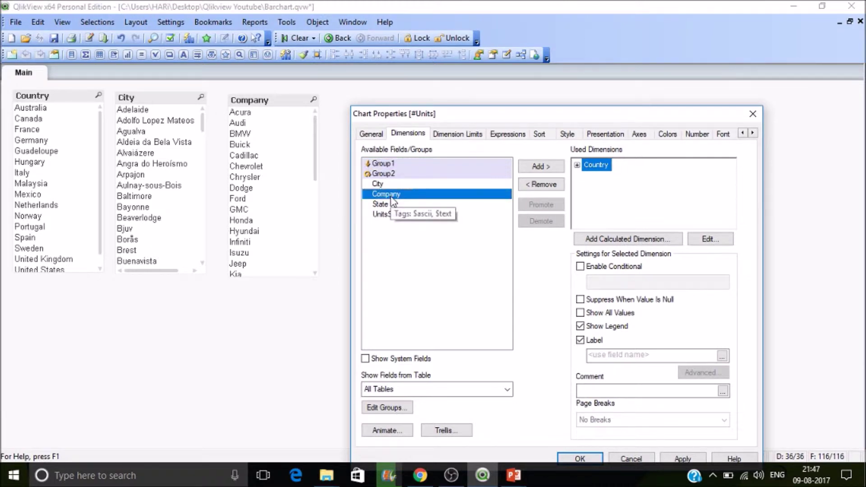
double_click(392, 198)
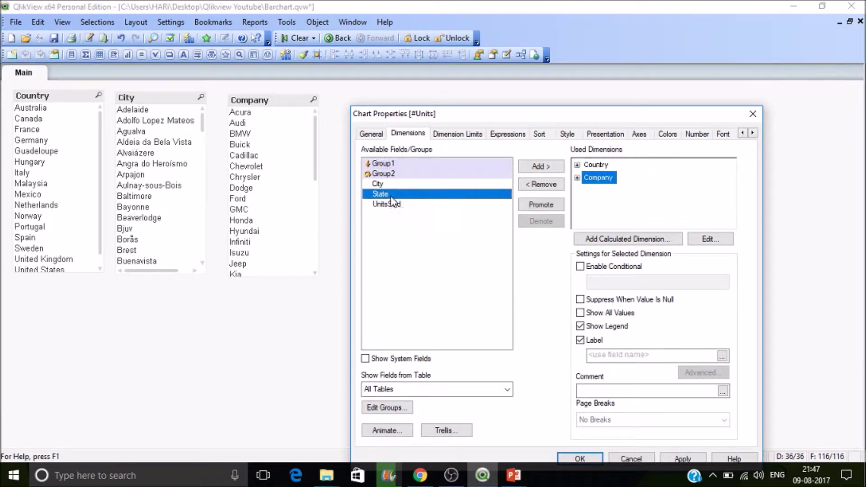
Make the Company dimension conditional on =GetSelectedCount(Company) and accept the chart properties.
left_click(581, 267)
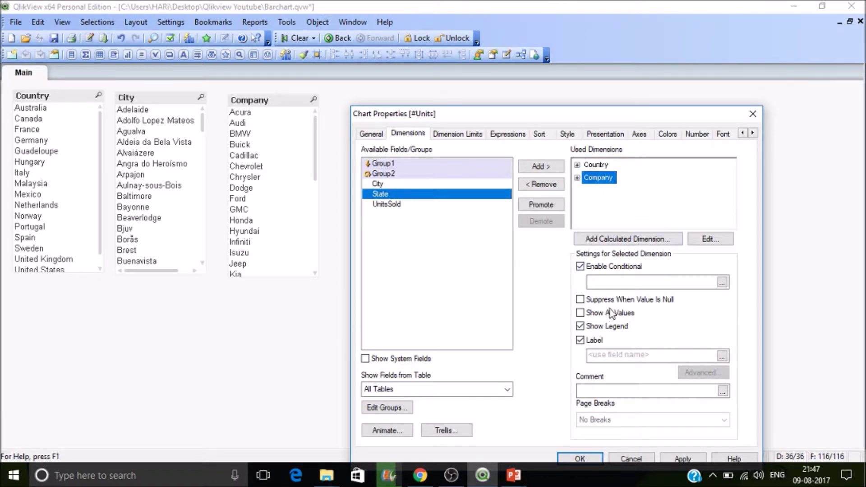
left_click(613, 281)
type("=")
type("get")
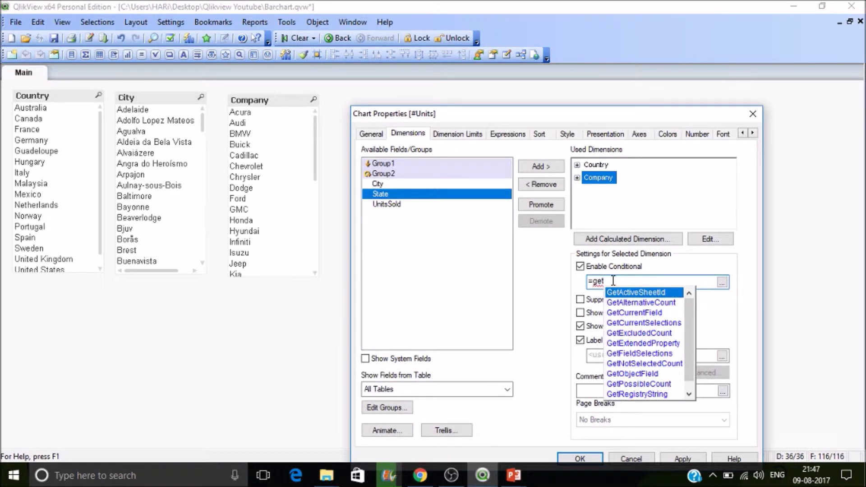
type("s")
key("Return")
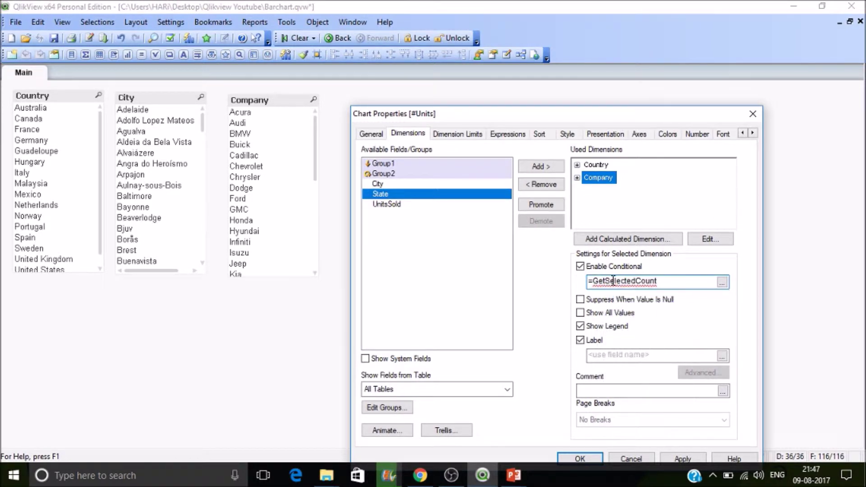
type("(")
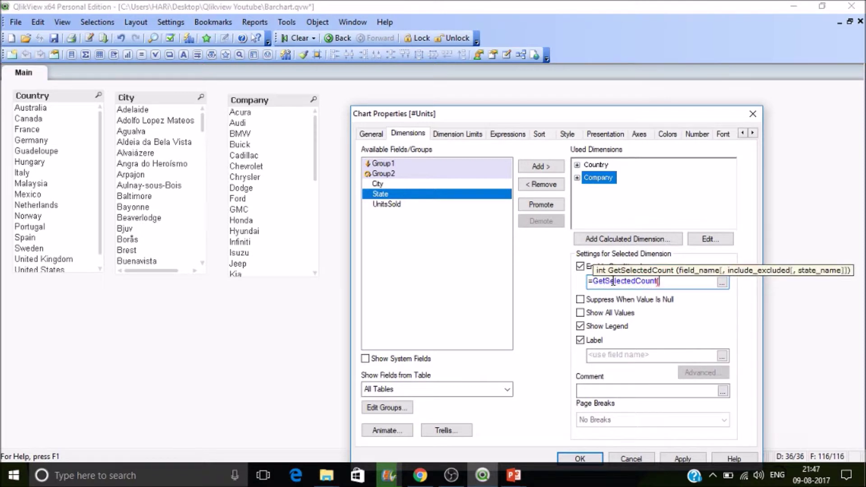
type("Com")
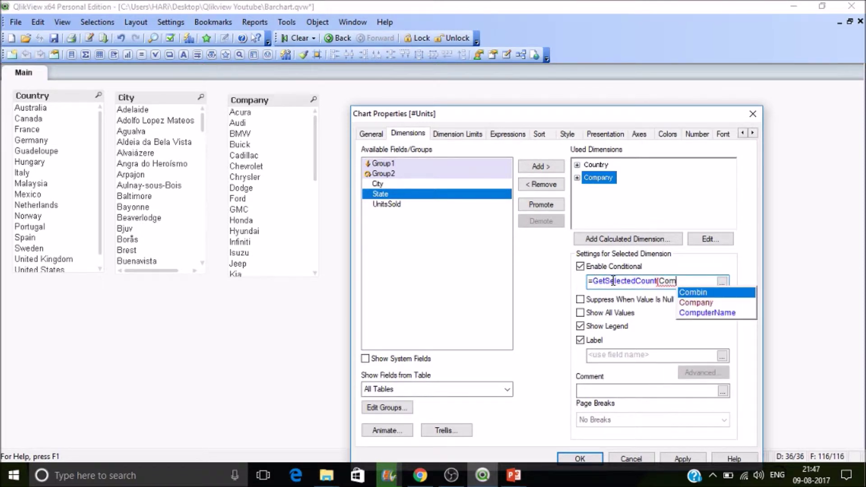
key("Down")
key("Return")
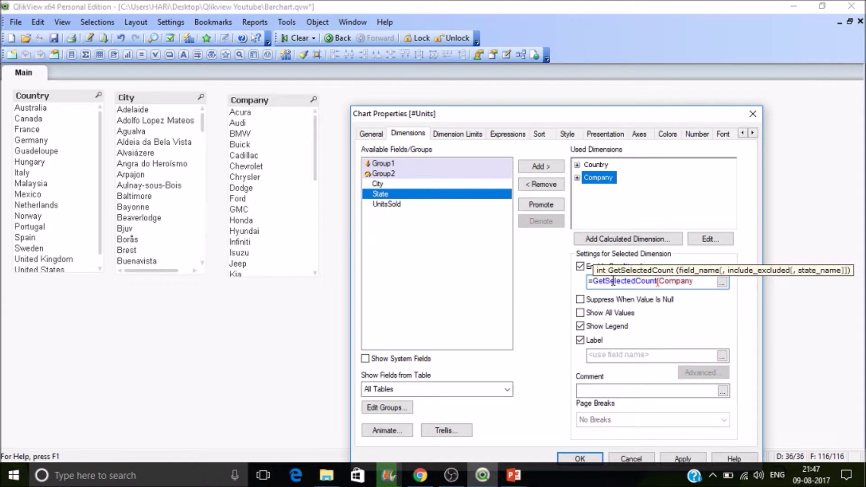
type(")")
left_click(591, 458)
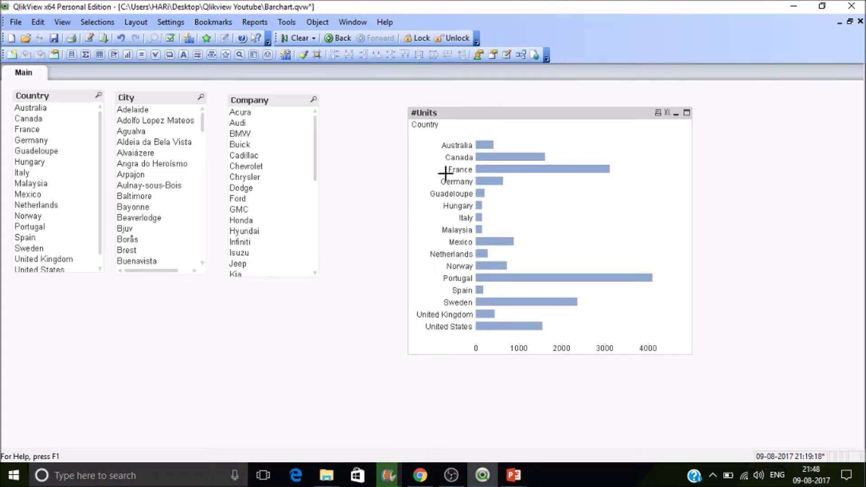
Filter the chart by Ford, add Infiniti and Cadillac to the selection, and clear all selections.
left_click(239, 199)
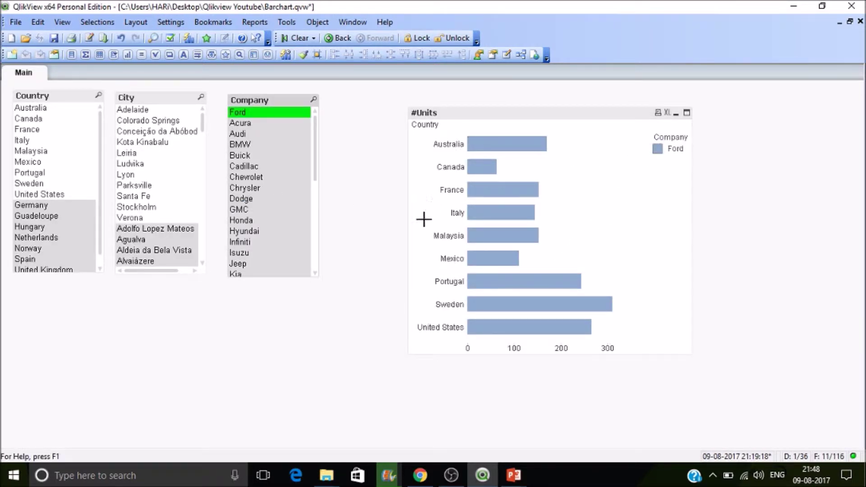
left_click(286, 244, "ctrl")
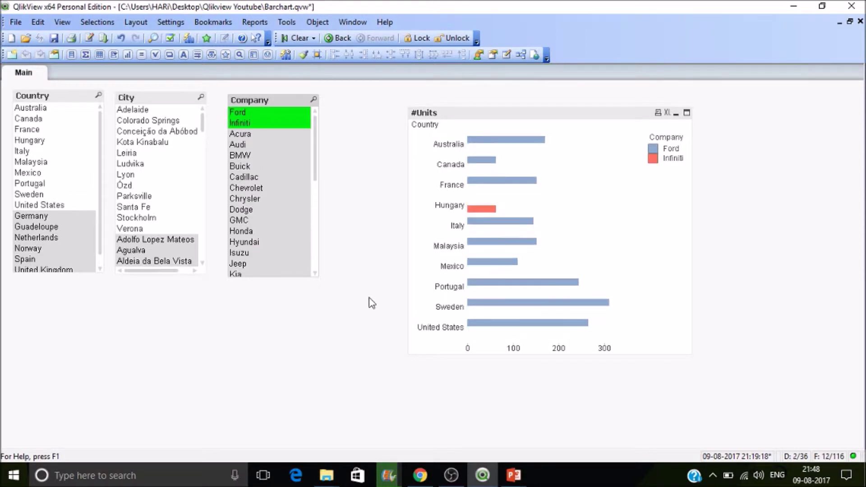
left_click(248, 178, "ctrl")
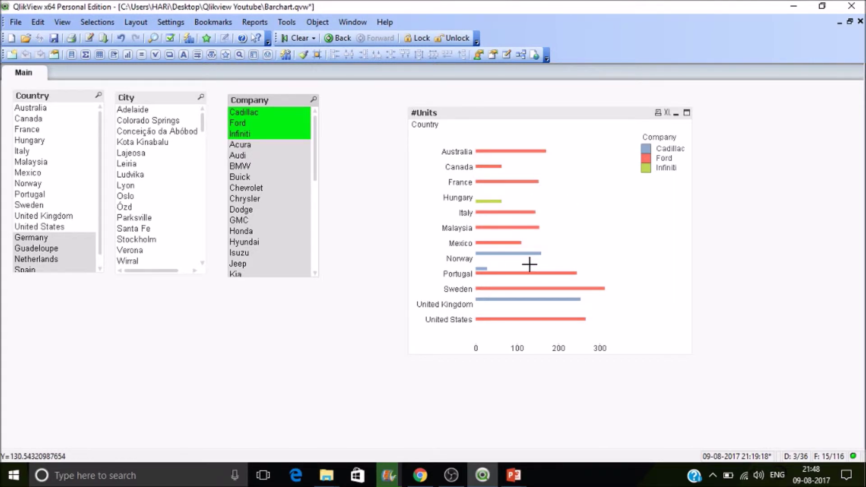
left_click(304, 38)
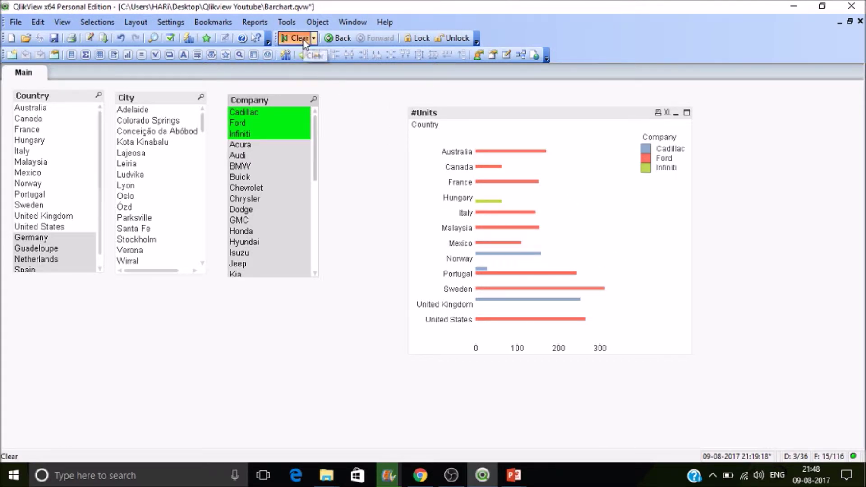
Open the #Units chart's properties and select the text of the Company dimension's condition.
right_click(475, 140)
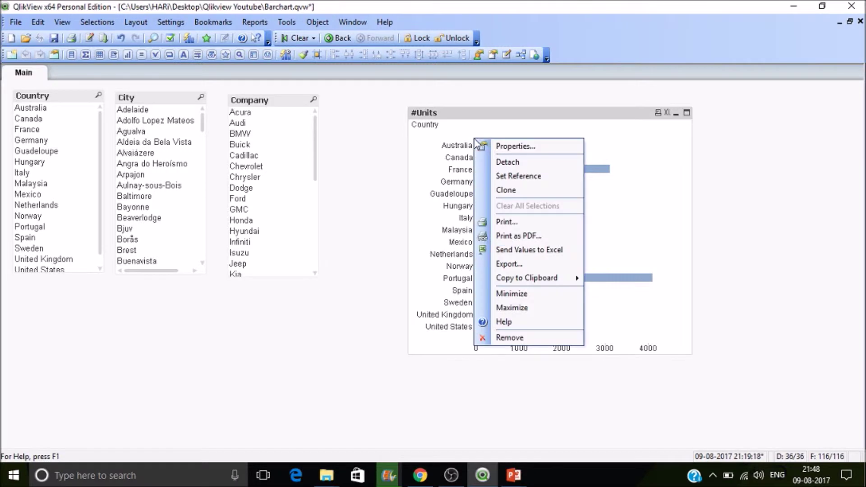
left_click(505, 146)
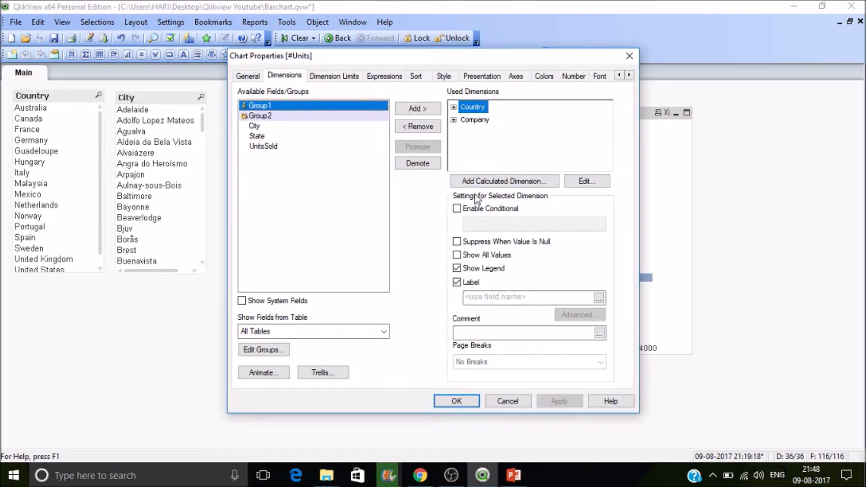
left_click(482, 121)
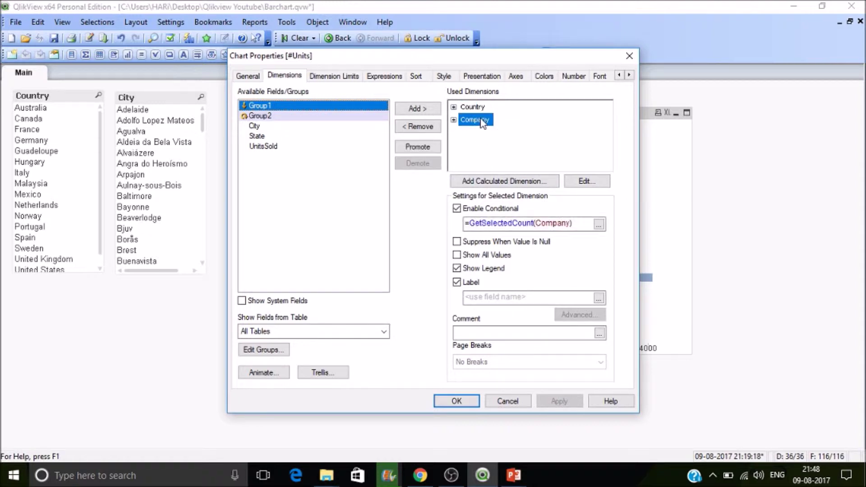
left_click_drag(573, 223, 460, 222)
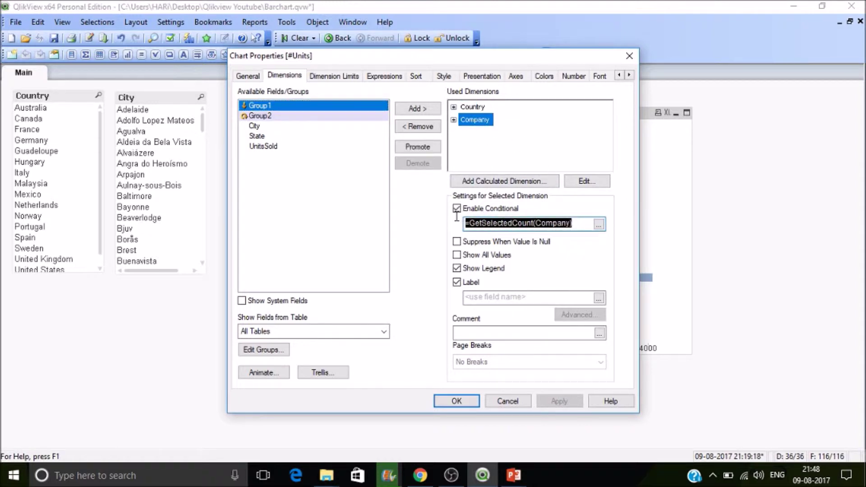
Add a second expression, Avg(UnitsSold), to the #Units chart and label it Avg.
left_click(382, 75)
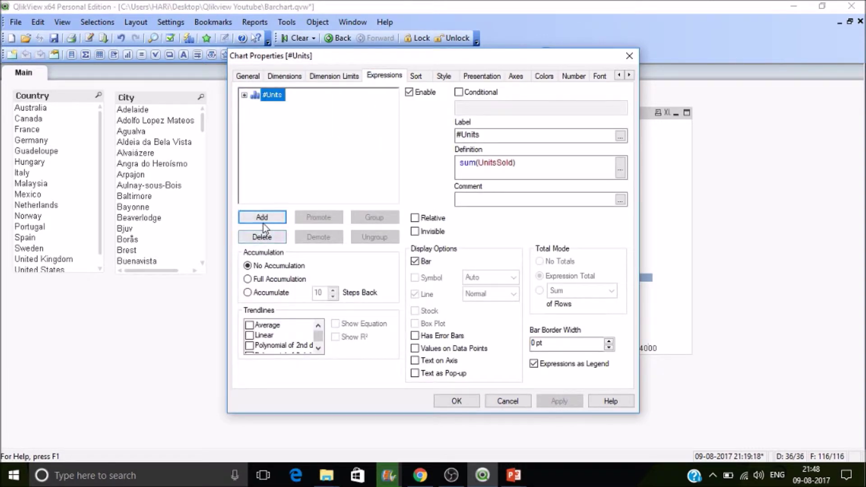
left_click(263, 217)
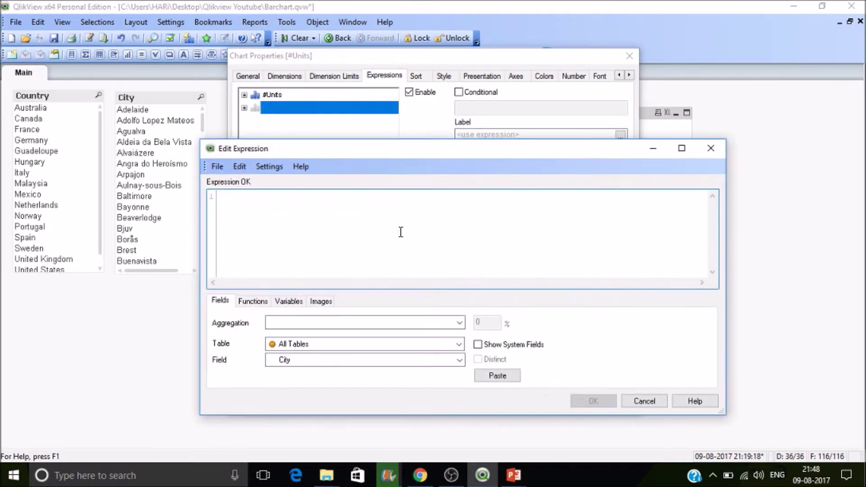
type("Avg")
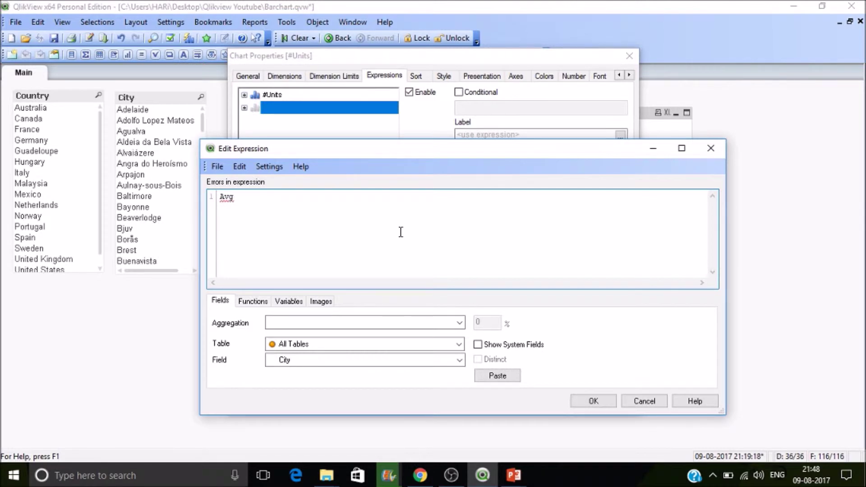
type("(Un")
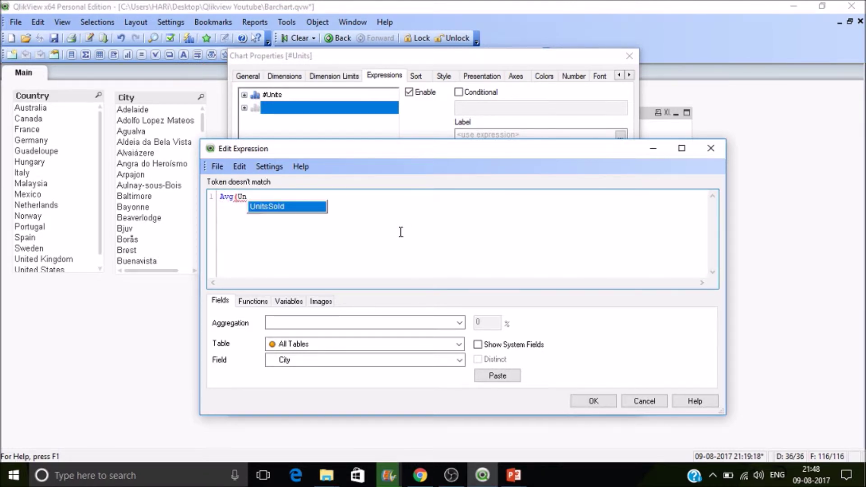
type("itsSold)")
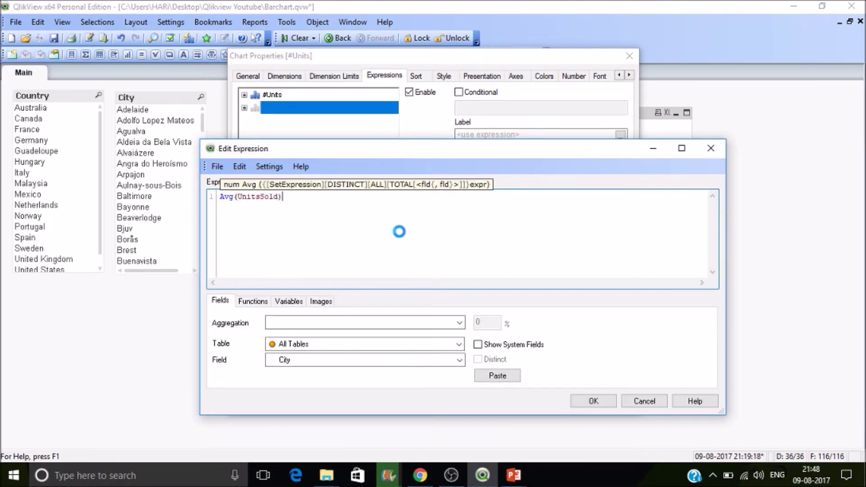
left_click(594, 401)
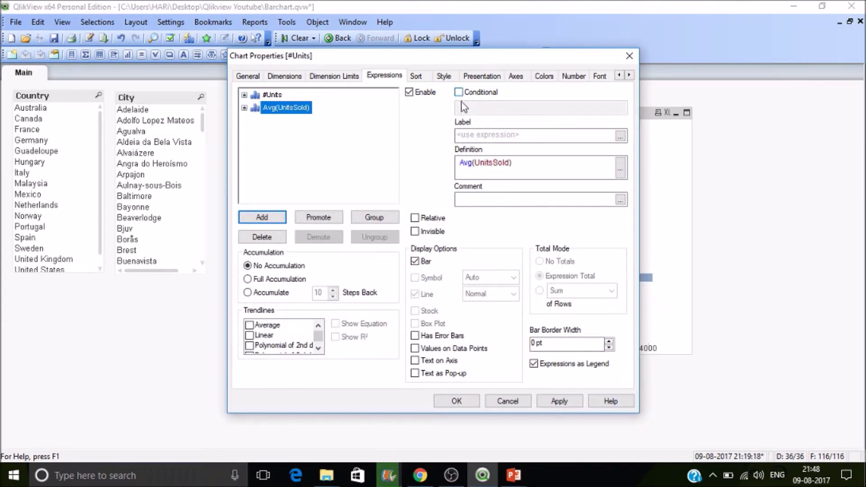
left_click(465, 139)
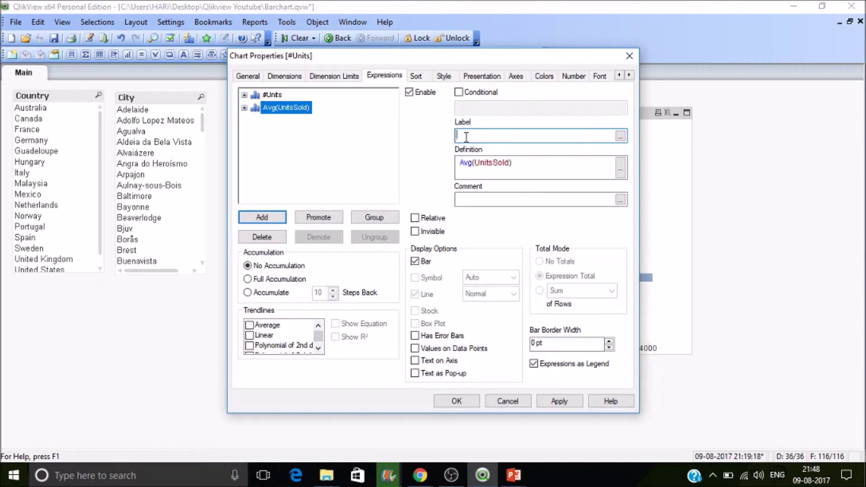
type("Avg")
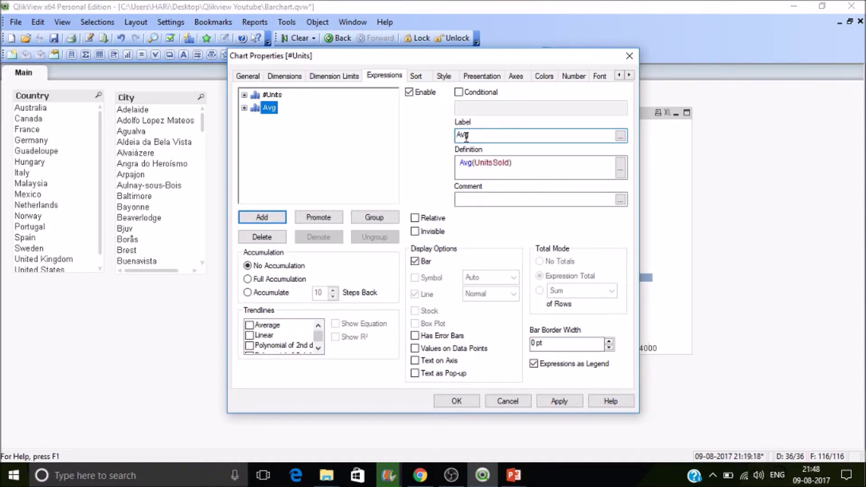
Make the Avg expression conditional on =GetSelectedCount(Company) and accept the chart properties.
left_click(461, 93)
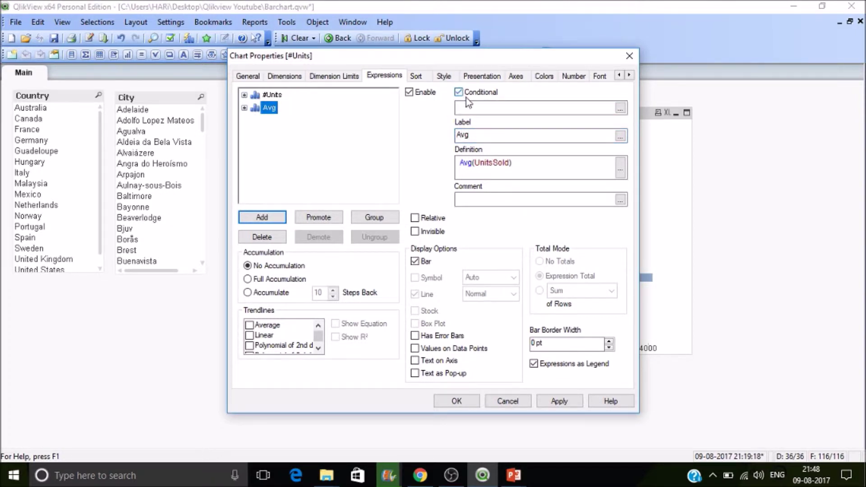
left_click(501, 107)
type("=GetSelectedCount(Company)")
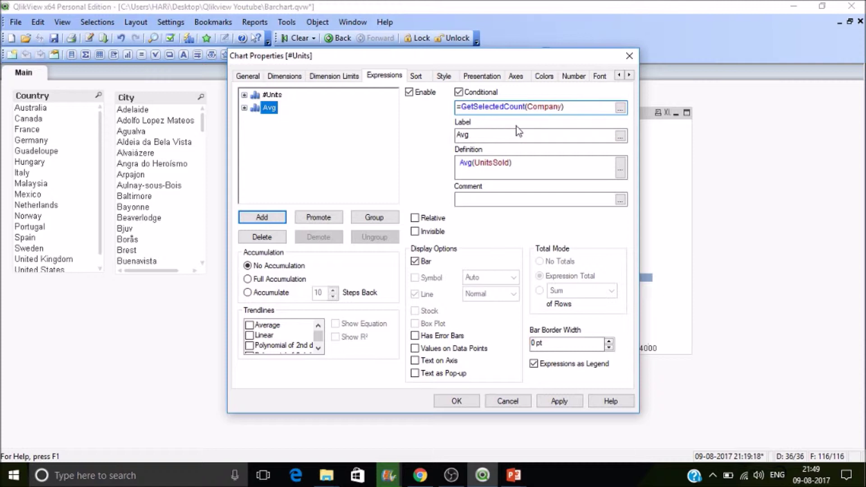
left_click(469, 403)
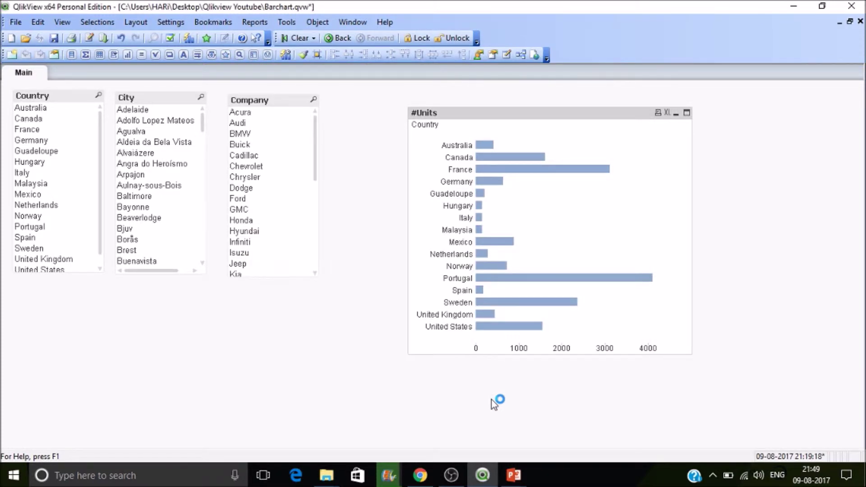
Filter the chart by company Dodge, inspect the Avg bars for France and Mexico, and clear all selections.
left_click(260, 189)
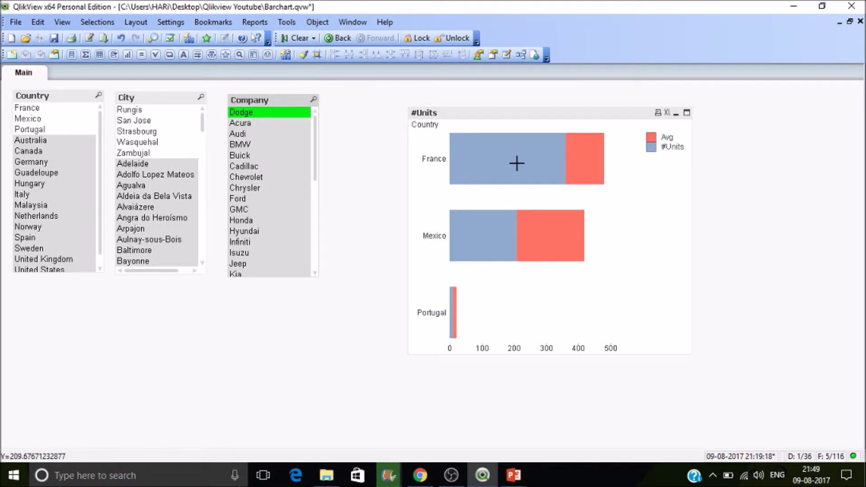
mouse_move(577, 164)
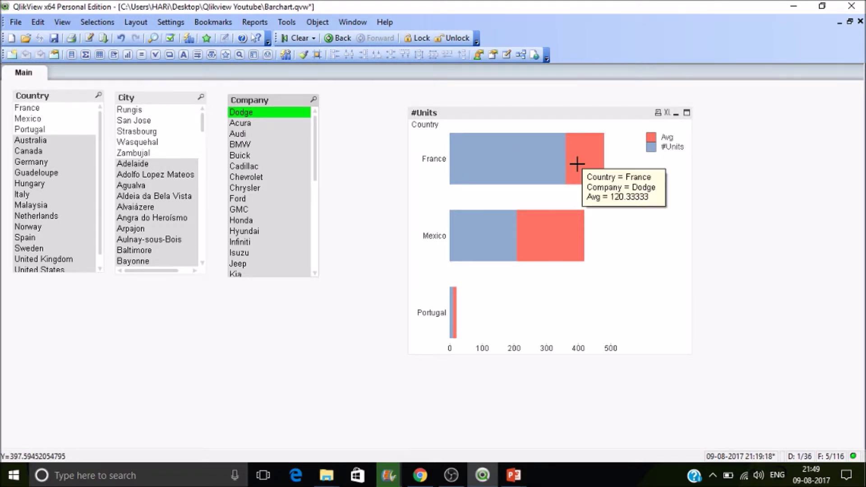
mouse_move(567, 213)
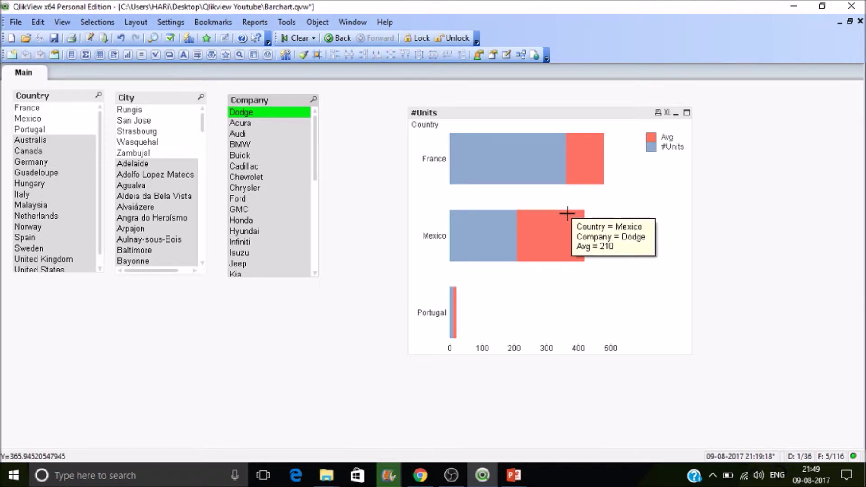
left_click(293, 39)
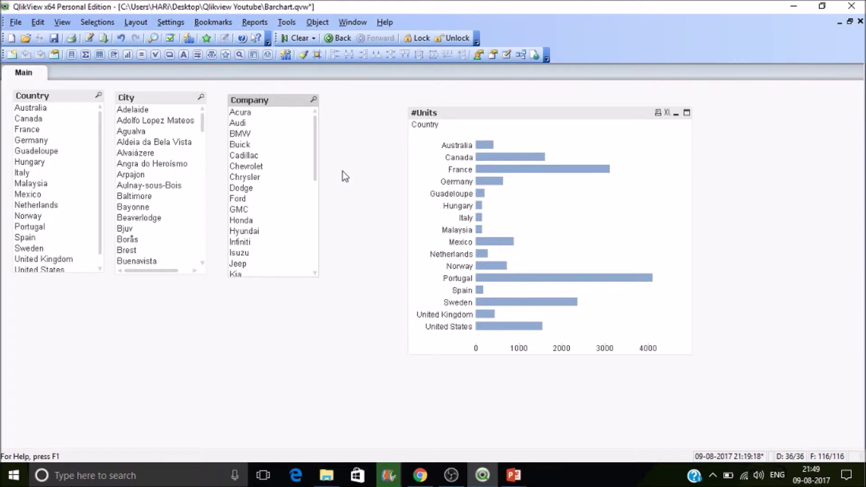
Switch to the PowerPoint slide listing the Part 8 topics and return to QlikView.
key("alt+Tab")
key("alt+Tab")
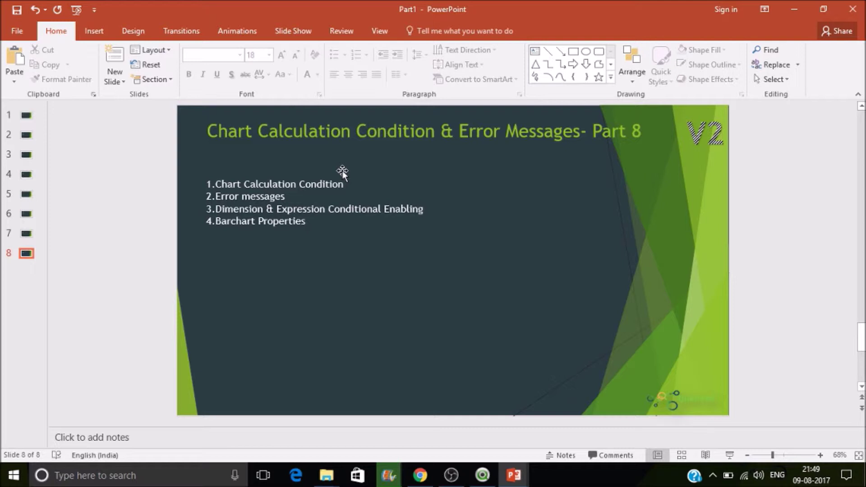
key("alt+Tab")
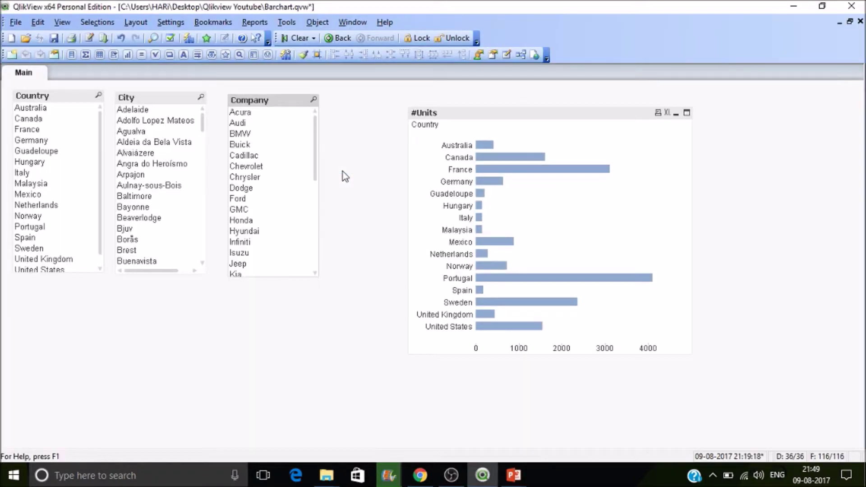
Delete the Avg expression from the #Units chart and remove Company from its used dimensions.
right_click(681, 213)
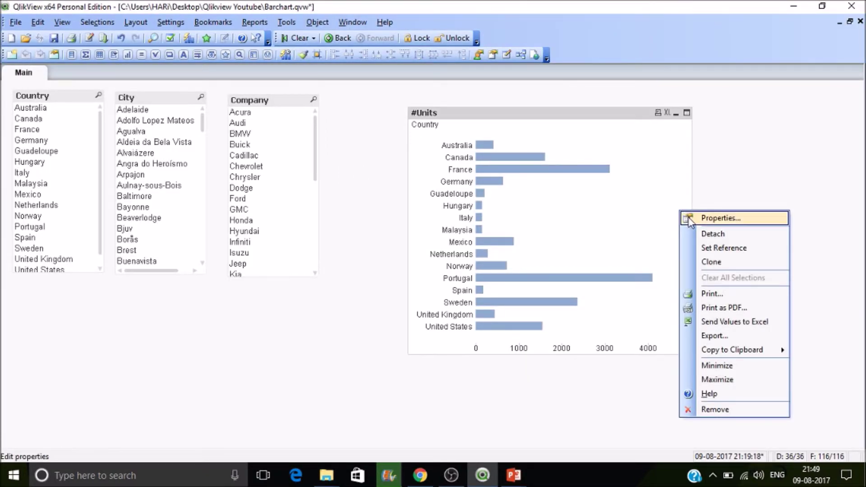
left_click(689, 218)
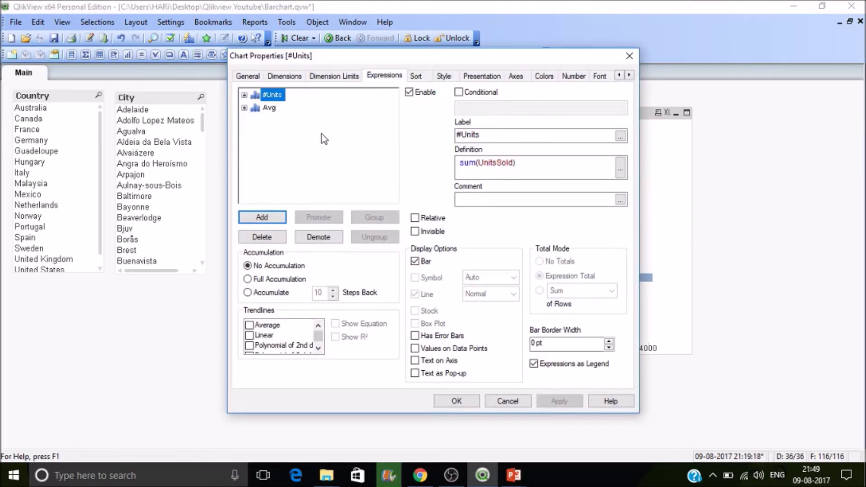
left_click(259, 108)
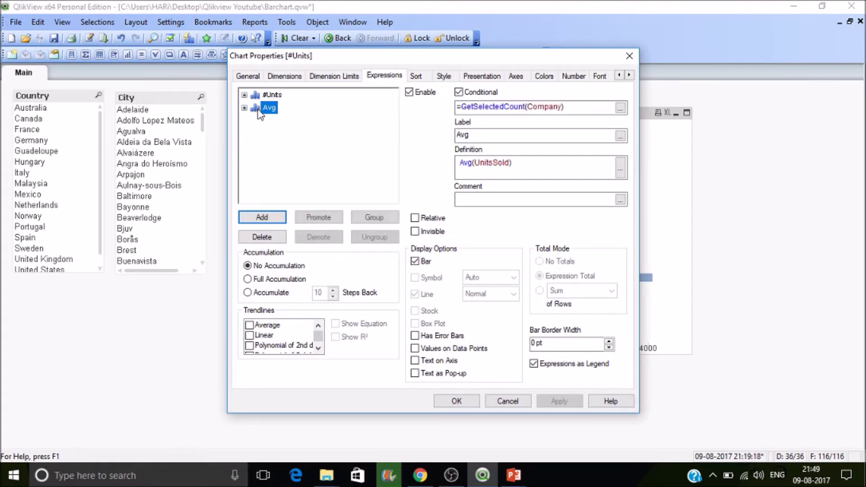
left_click(269, 239)
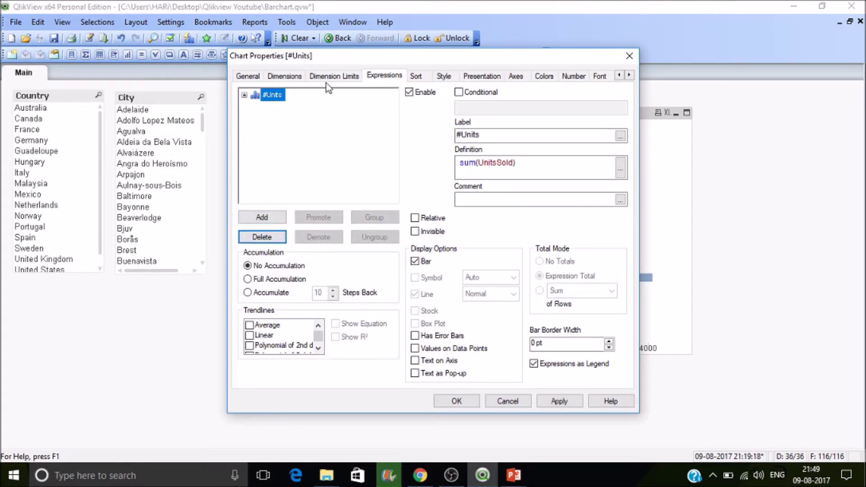
left_click(286, 77)
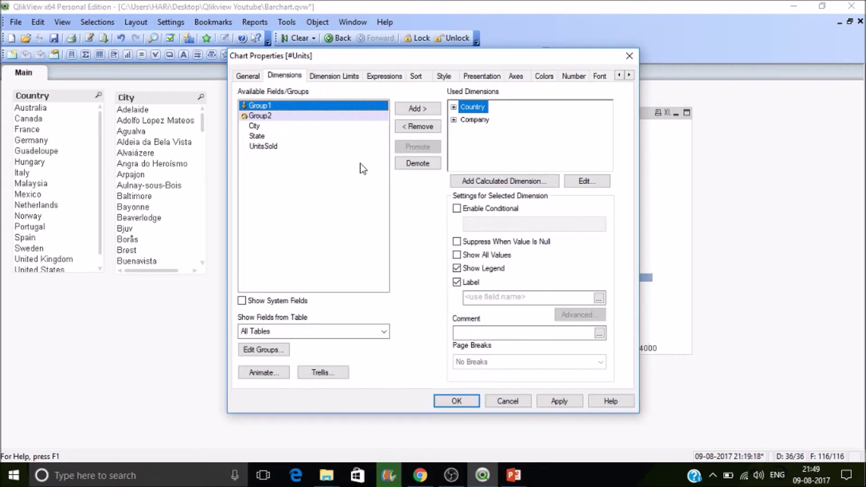
left_click(474, 120)
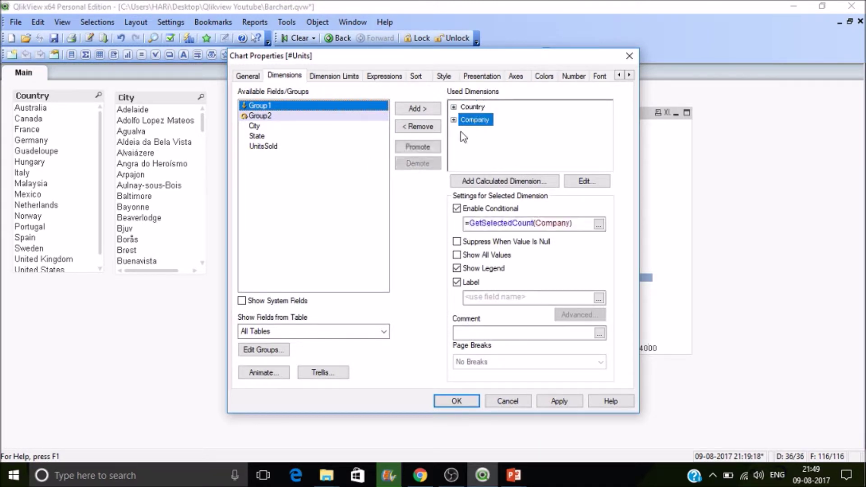
left_click(418, 126)
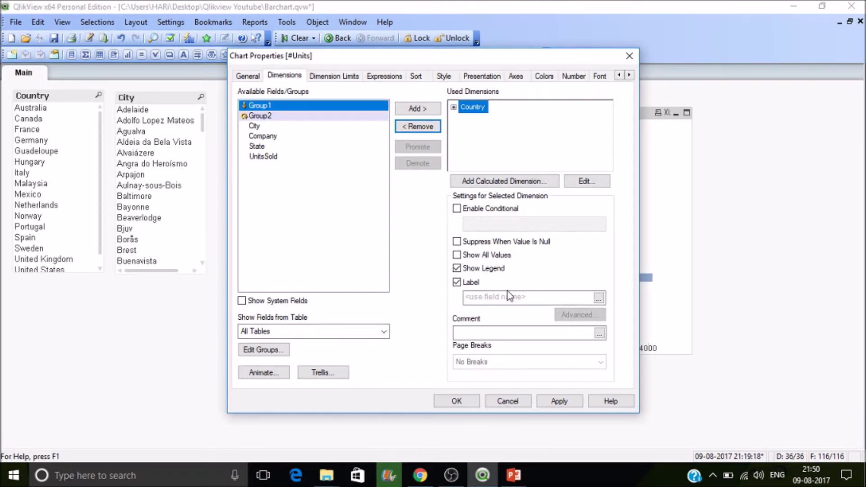
Enable the title in the chart with the text "Units Sold By Country" and accept the properties.
left_click(247, 76)
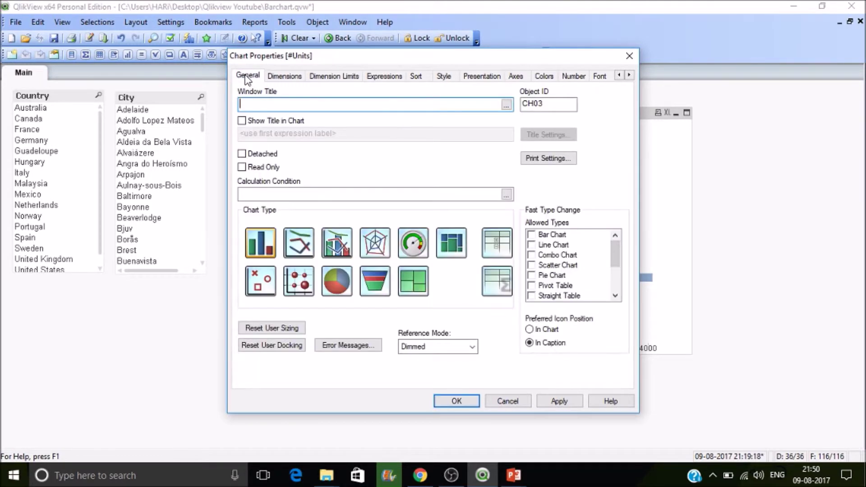
left_click(288, 121)
left_click_drag(449, 61, 504, 120)
left_click_drag(492, 195, 521, 104)
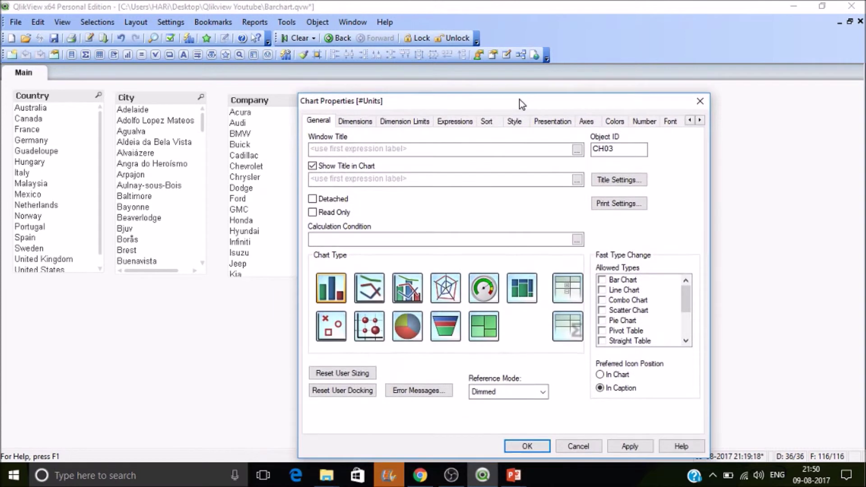
left_click(442, 178)
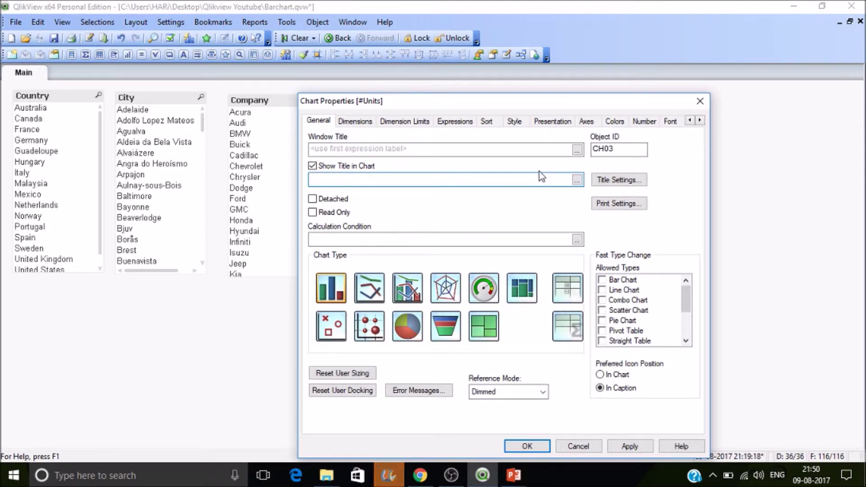
type("Units Sold ")
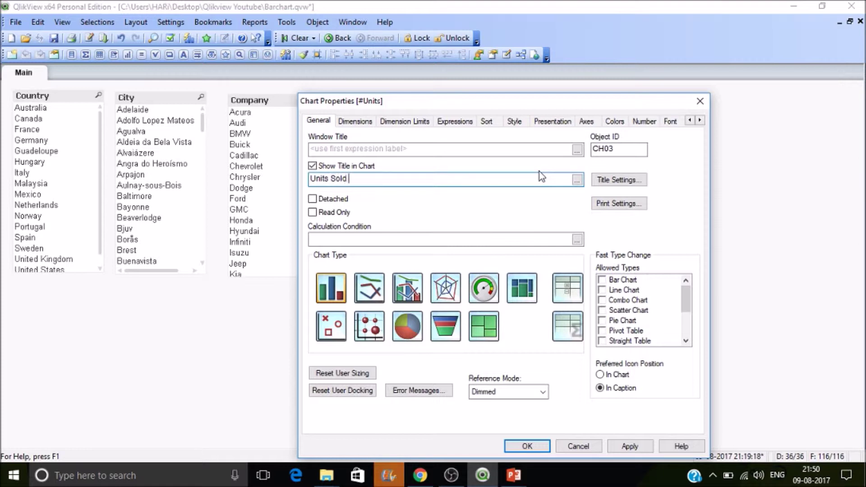
type("By Country")
left_click(528, 447)
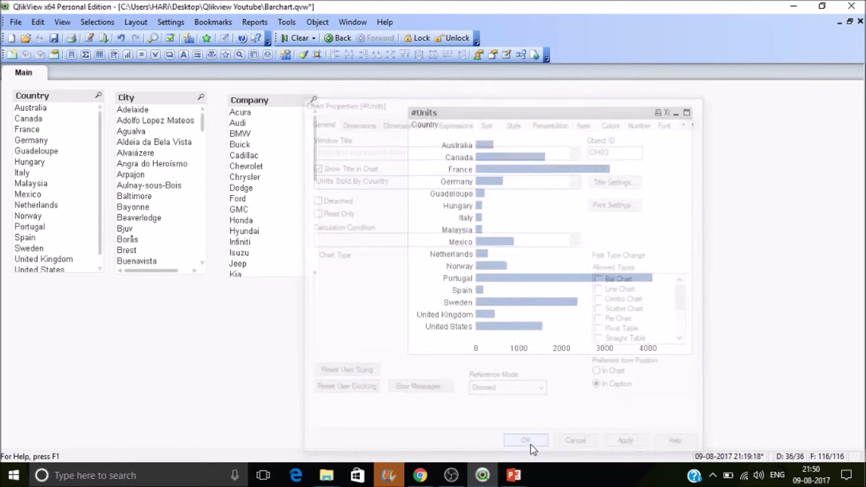
Open the #Units chart's properties and erase the existing chart title text.
right_click(531, 153)
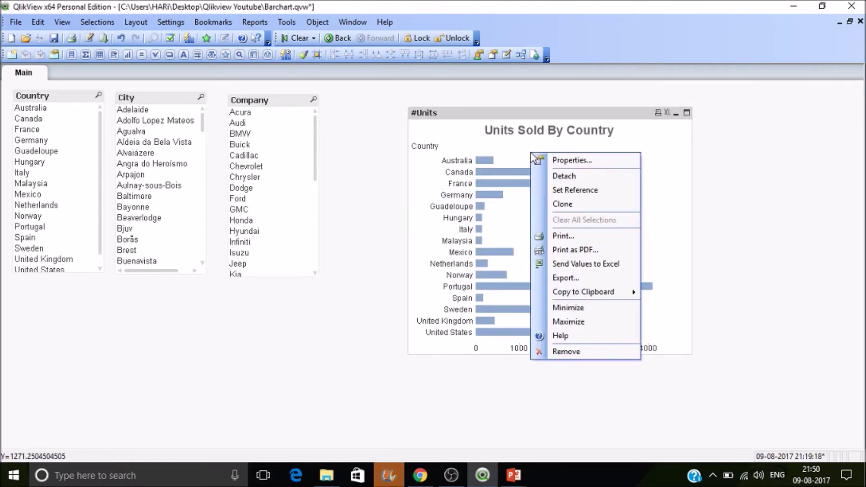
left_click(536, 156)
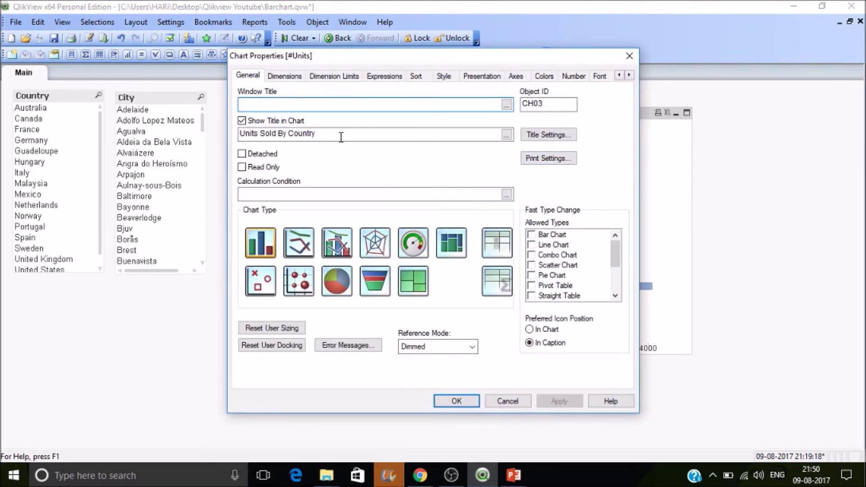
left_click(320, 134)
key("BackSpace")
key("BackSpace")
key("BackSpace")
key("BackSpace")
key("BackSpace")
key("BackSpace")
key("BackSpace")
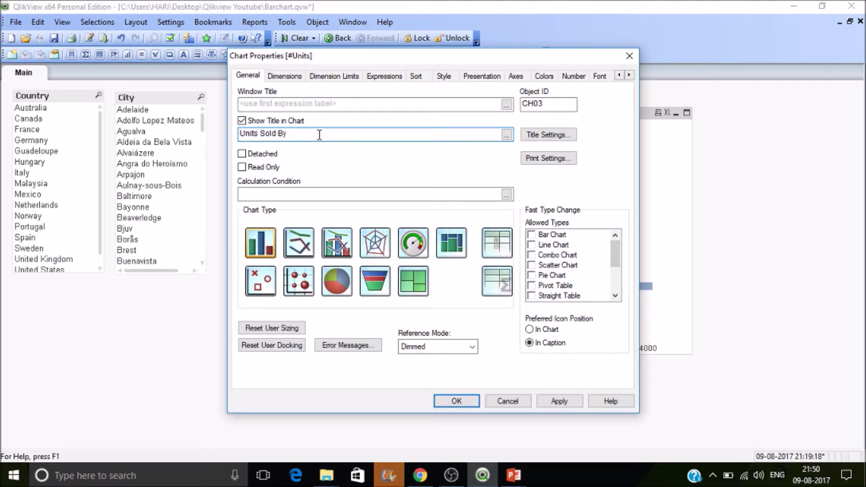
type("-")
key("BackSpace")
key("BackSpace")
key("BackSpace")
key("BackSpace")
key("BackSpace")
key("BackSpace")
key("BackSpace")
key("BackSpace")
key("BackSpace")
key("BackSpace")
key("BackSpace")
key("BackSpace")
key("BackSpace")
key("BackSpace")
key("BackSpace")
Set the chart title to the expression ='Units Sold in '&Country and accept the chart properties.
type("=")
key("BackSpace")
type("=Cou")
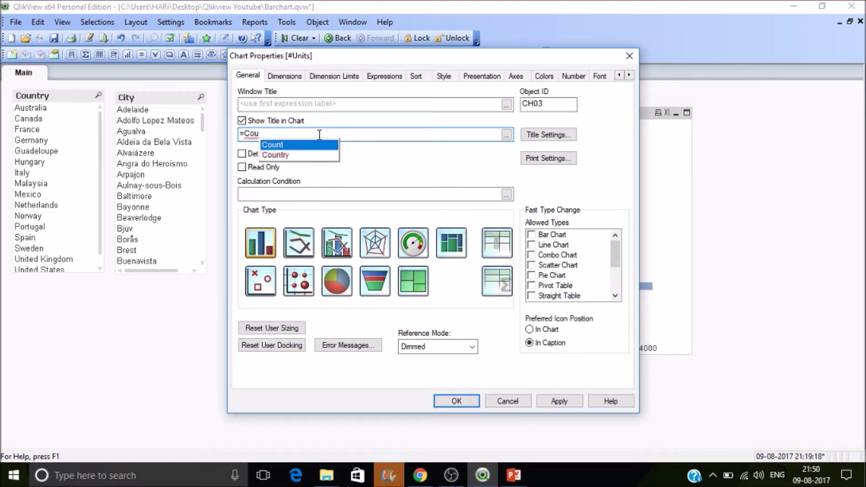
type("ntry")
key("BackSpace")
key("BackSpace")
key("BackSpace")
key("BackSpace")
key("BackSpace")
key("BackSpace")
key("BackSpace")
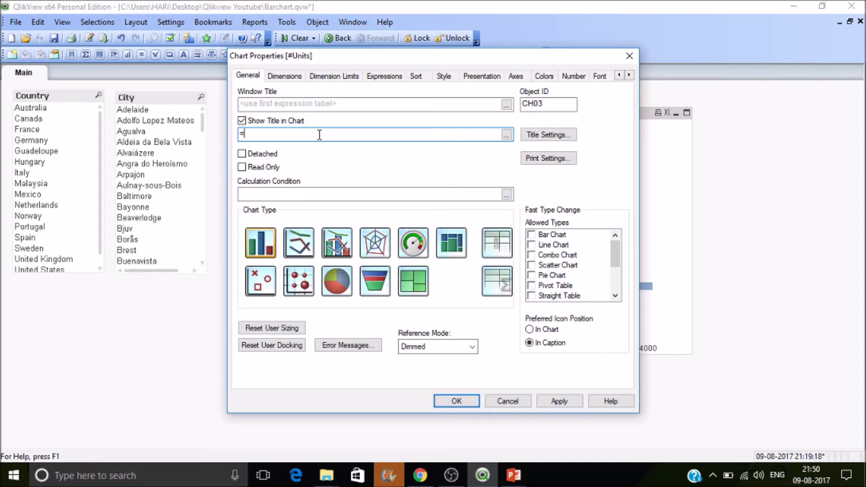
type("\"")
type("Uni")
type("ts Sold i")
type("n")
type(" '")
type("&")
type("Cou")
key("Return")
left_click_drag(476, 53, 316, 59)
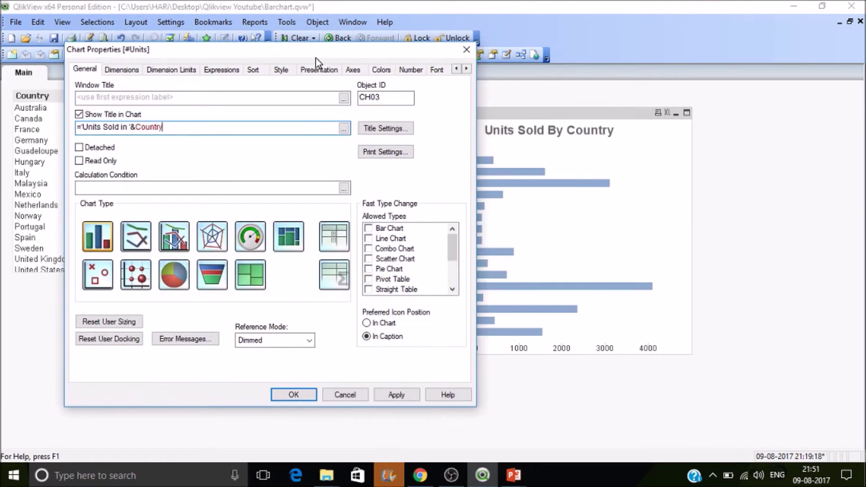
left_click(384, 393)
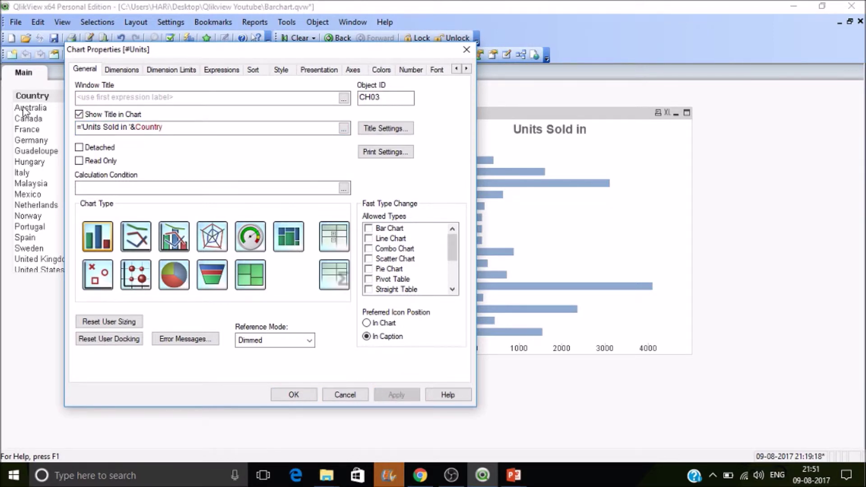
left_click(294, 395)
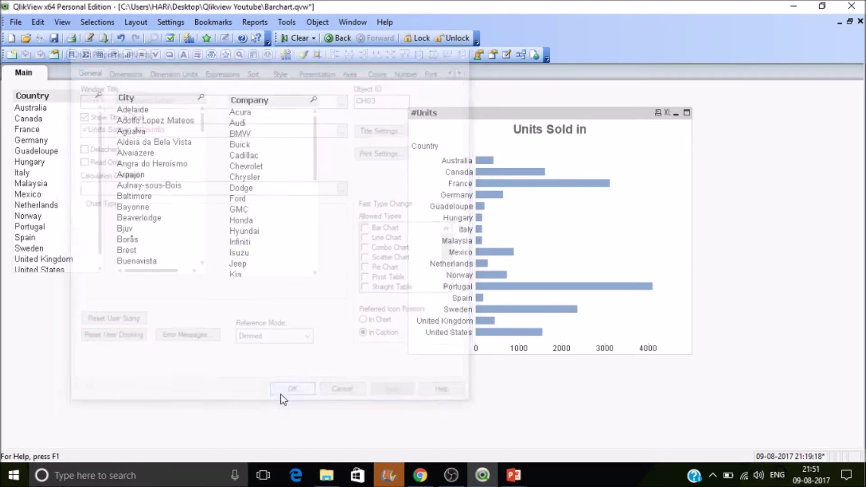
Select France, Mexico and Netherlands in turn in the Country list to check the dynamic chart title.
left_click(25, 130)
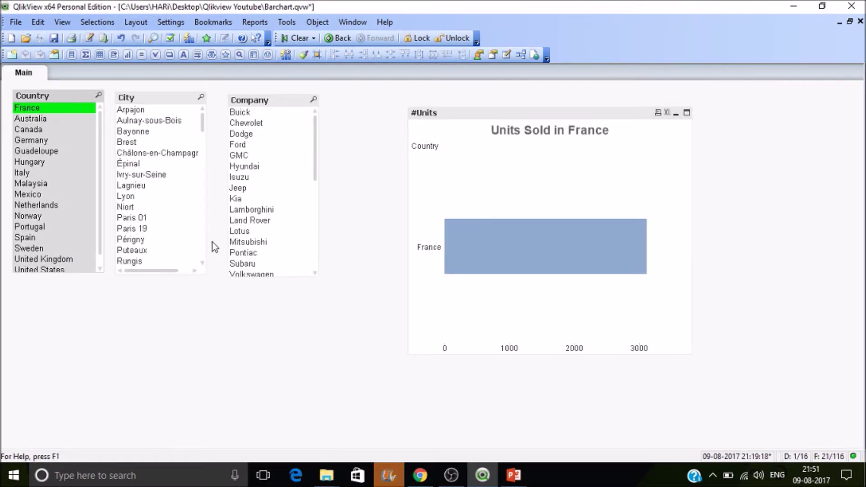
left_click(48, 194)
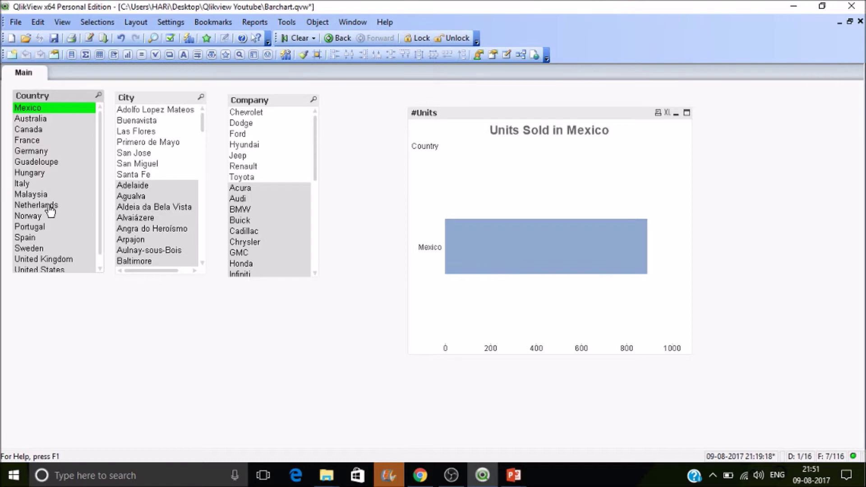
left_click(50, 206)
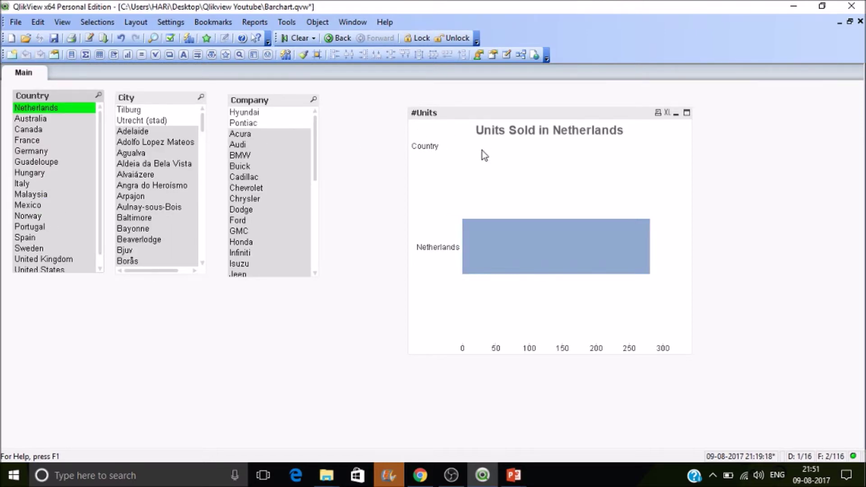
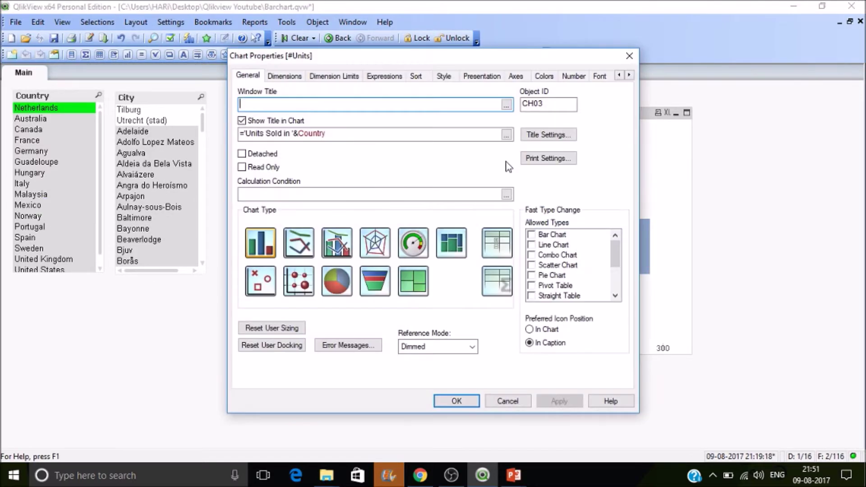
Set the chart's window title to "xbjbj" and apply the change.
left_click_drag(395, 57, 216, 78)
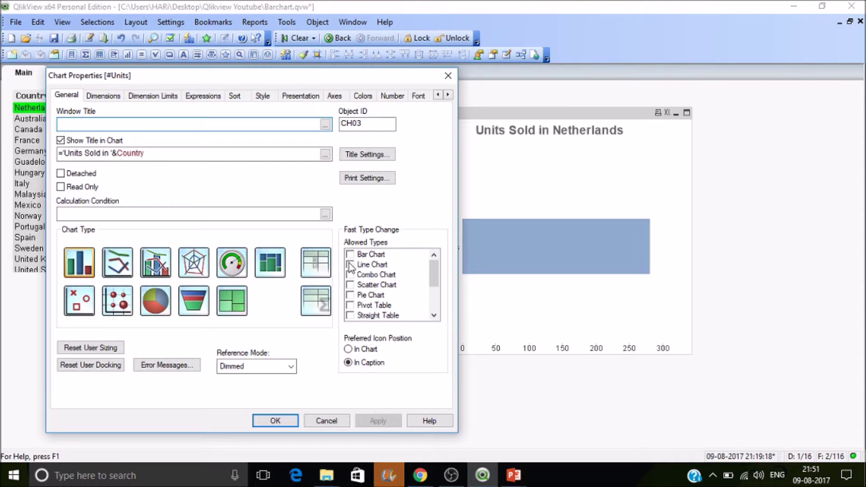
left_click(292, 369)
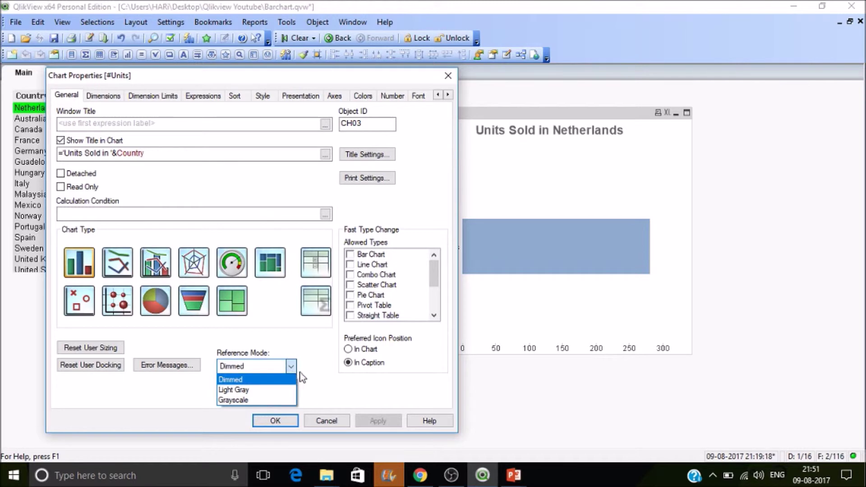
left_click(329, 375)
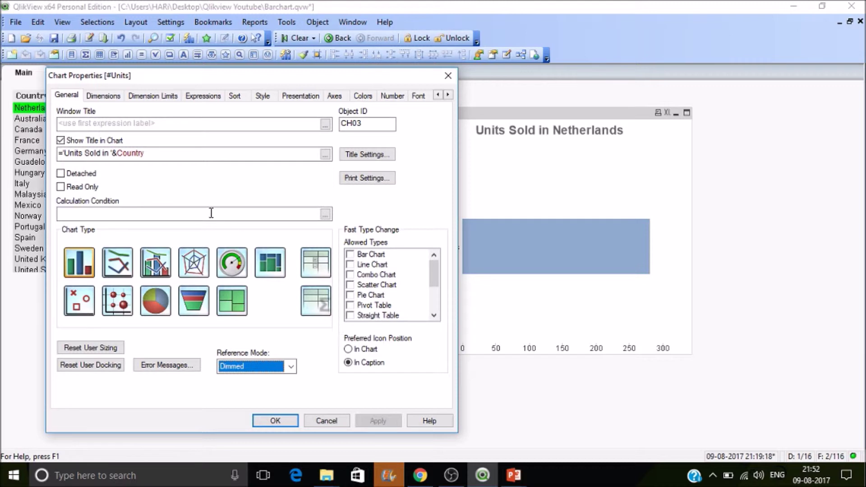
left_click(137, 126)
type("xbjbj")
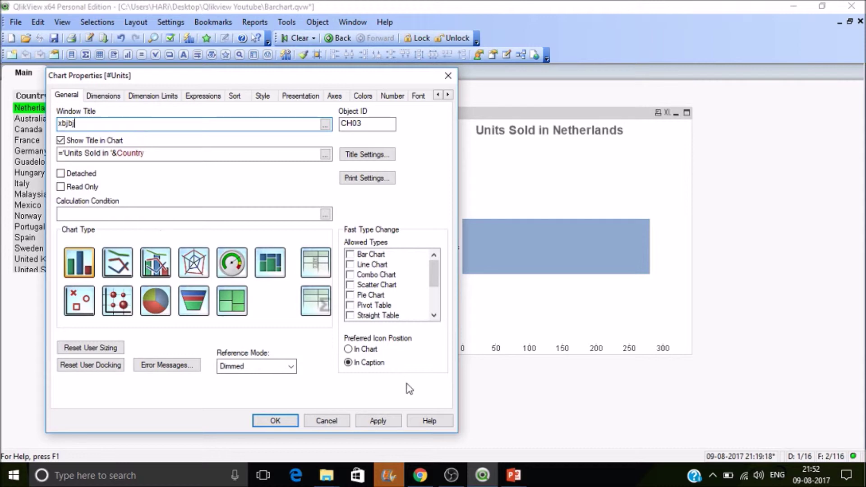
left_click(384, 421)
Turn the chart's caption off and back on, applying each change.
left_click_drag(339, 78, 324, 99)
left_click(433, 112)
left_click(433, 112)
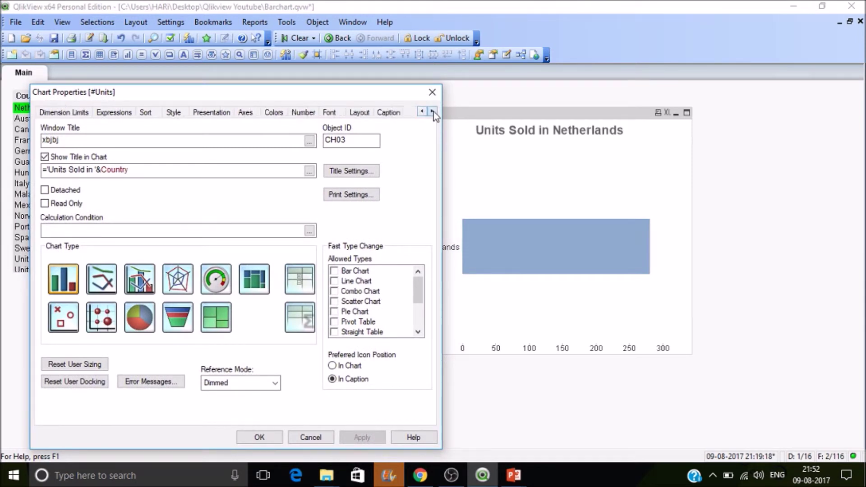
left_click(394, 114)
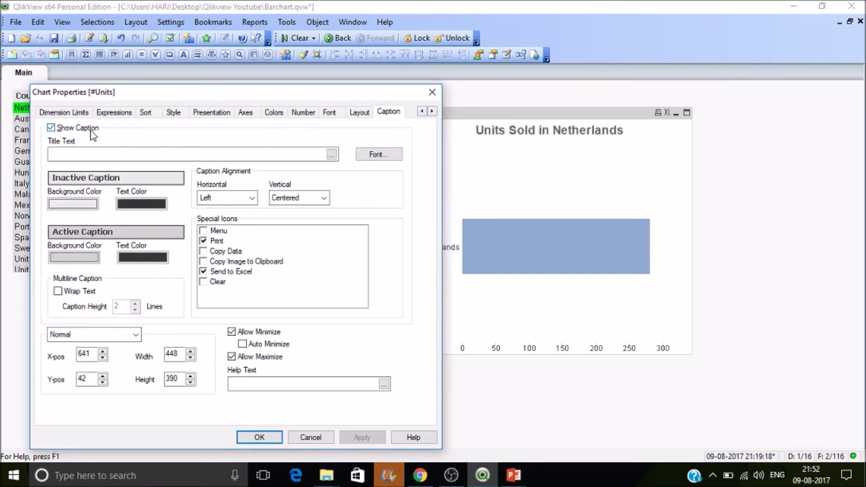
left_click(51, 128)
left_click(364, 438)
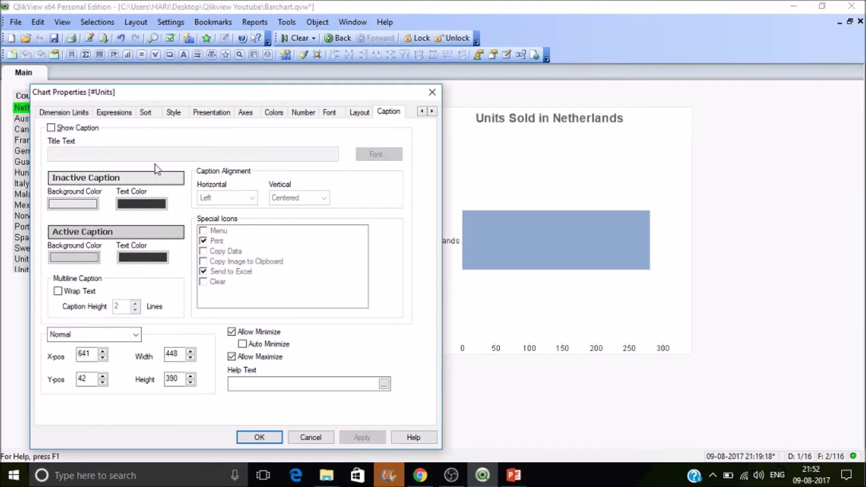
left_click(92, 129)
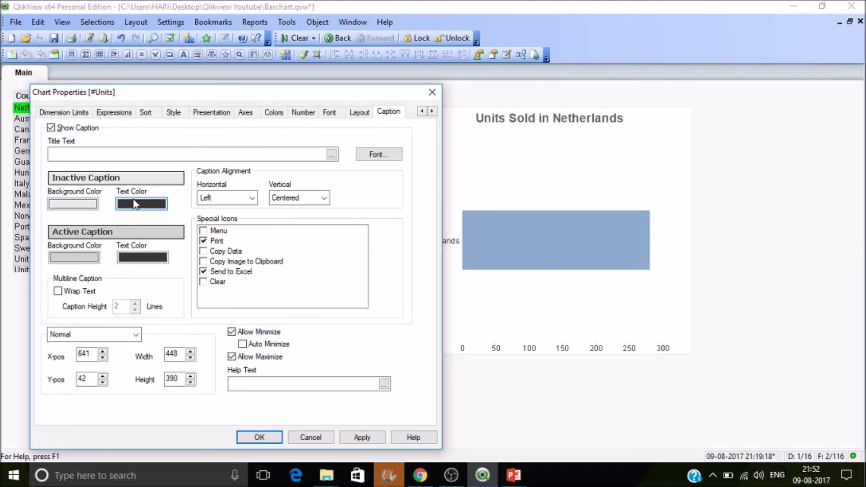
left_click(361, 438)
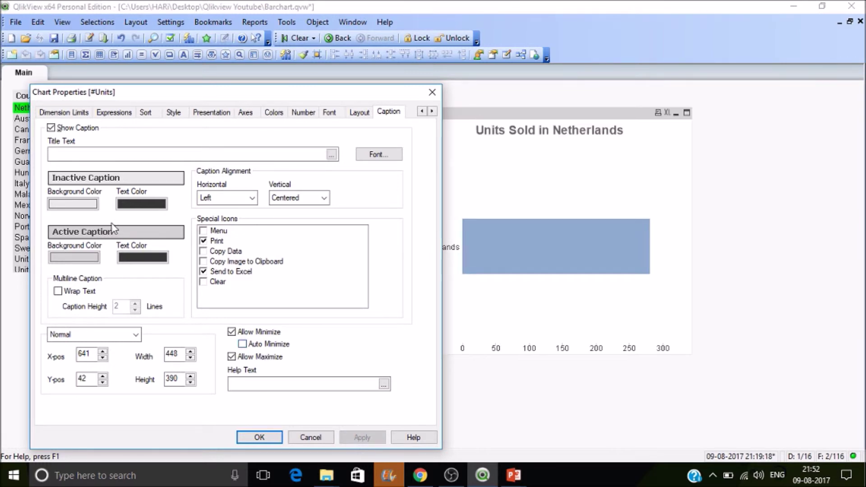
Set the inactive caption's background to a fixed dark red and accept the chart properties.
left_click(68, 205)
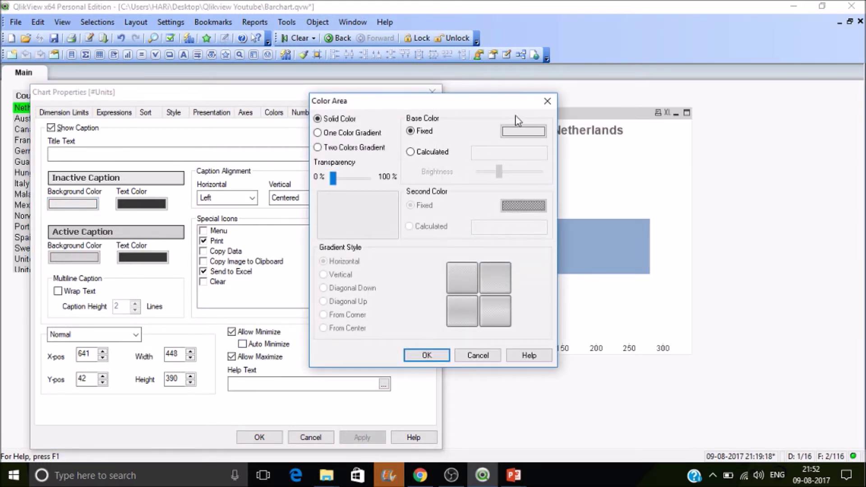
left_click(525, 132)
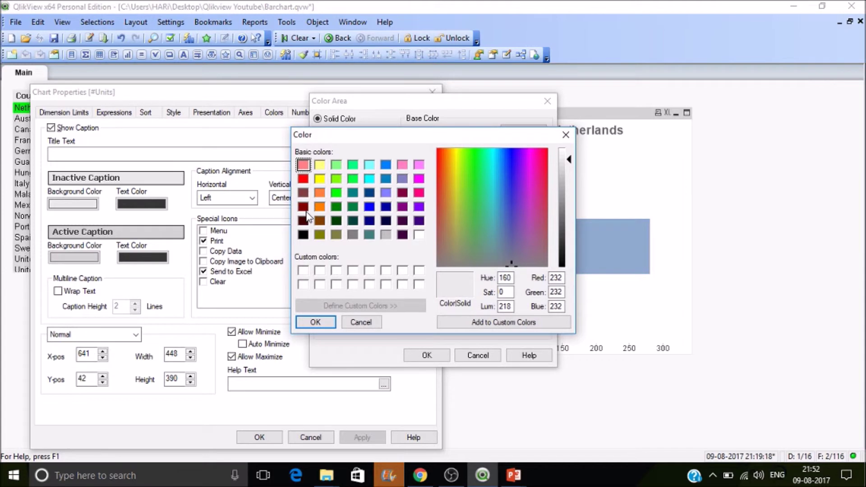
left_click(303, 207)
left_click(328, 321)
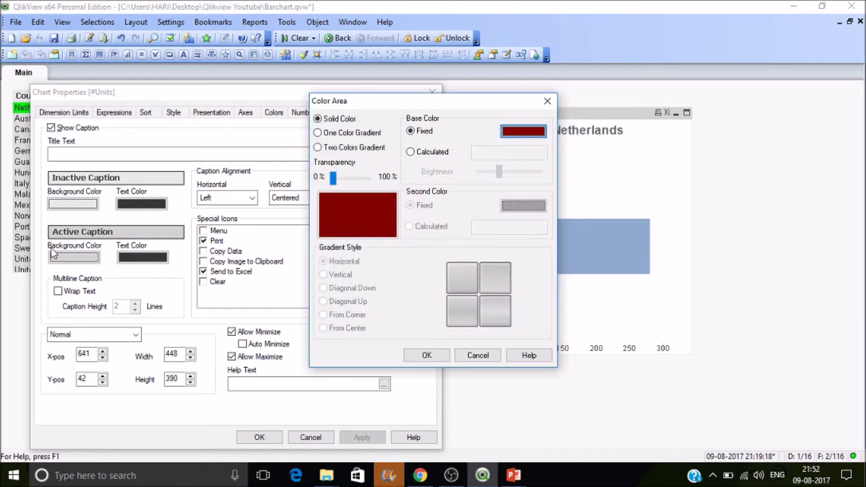
left_click(424, 356)
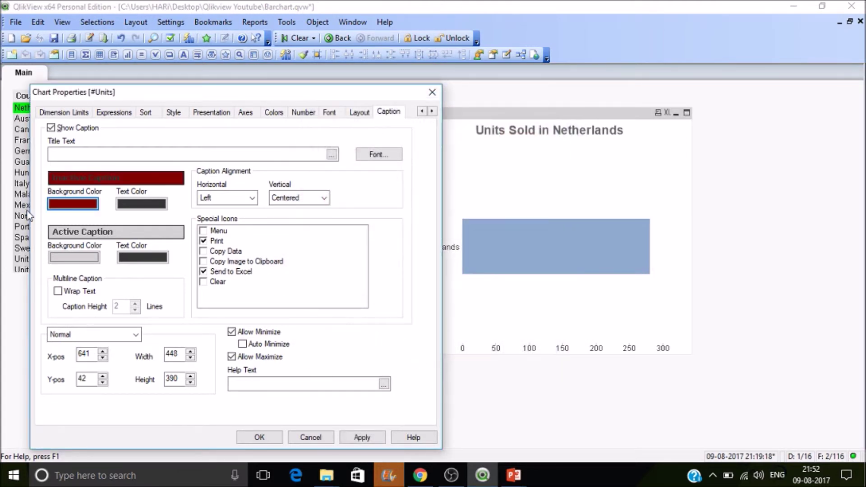
left_click(264, 438)
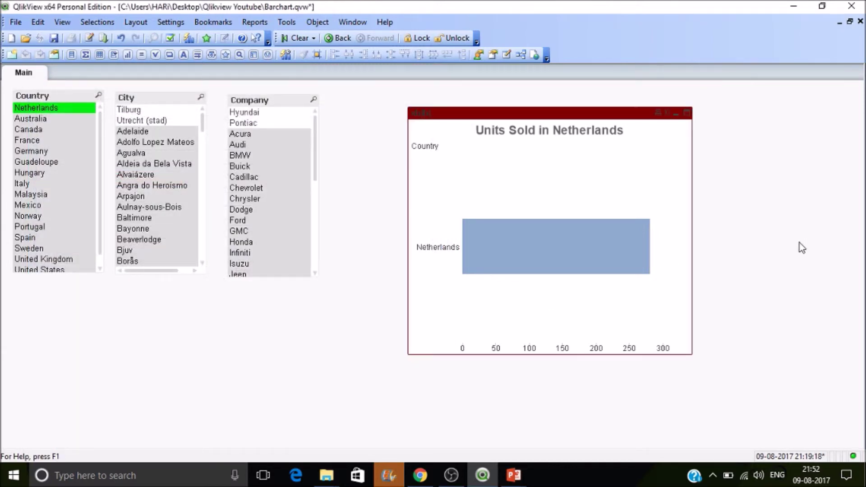
Reopen the chart's properties, set the layout border width to 0 pt and apply it.
right_click(481, 170)
left_click(491, 173)
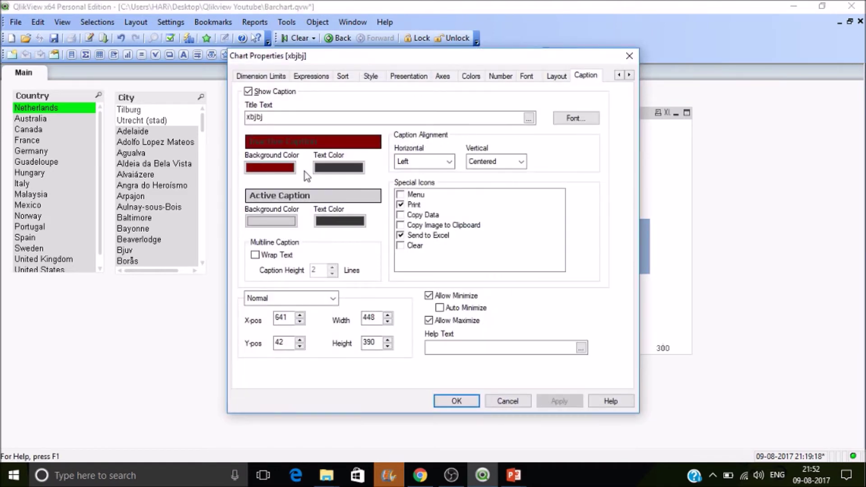
left_click(560, 78)
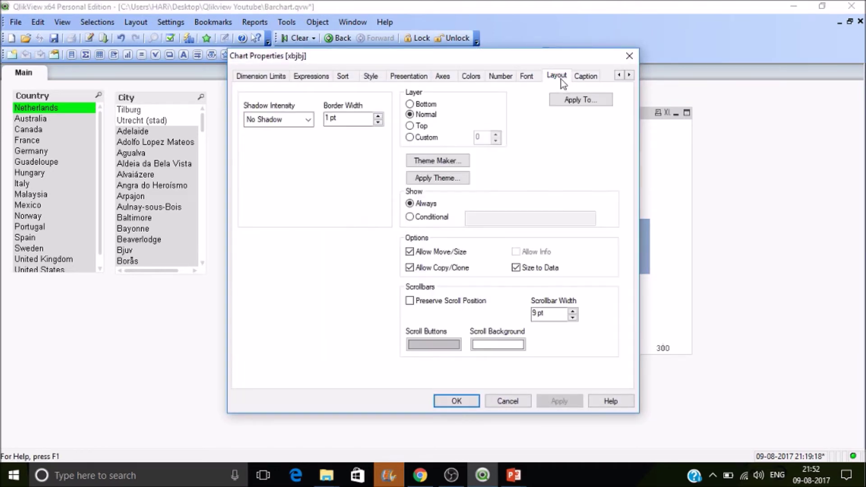
left_click_drag(499, 58, 292, 78)
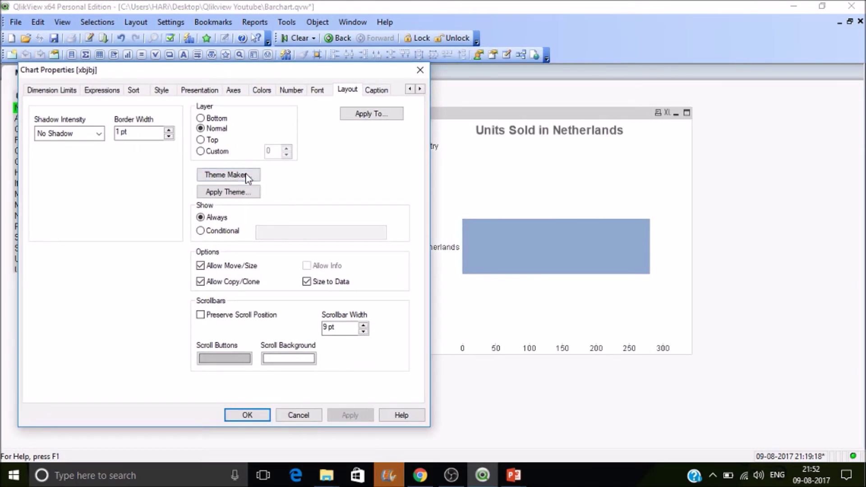
left_click(168, 136)
left_click(350, 414)
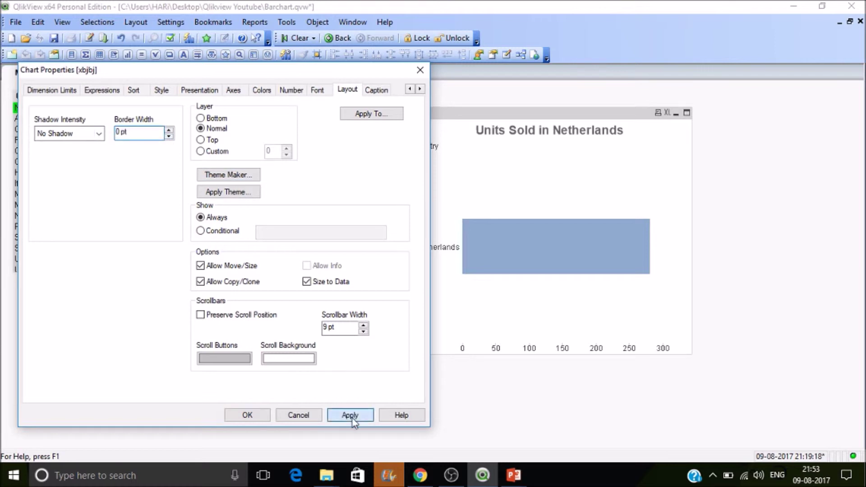
Enable Multicolored for the chart's data appearance, accept the properties and clear all selections.
left_click(317, 92)
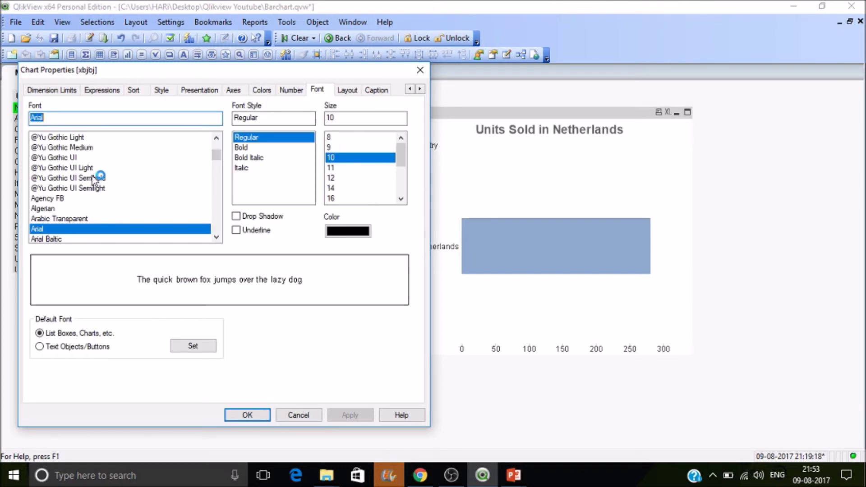
left_click(290, 91)
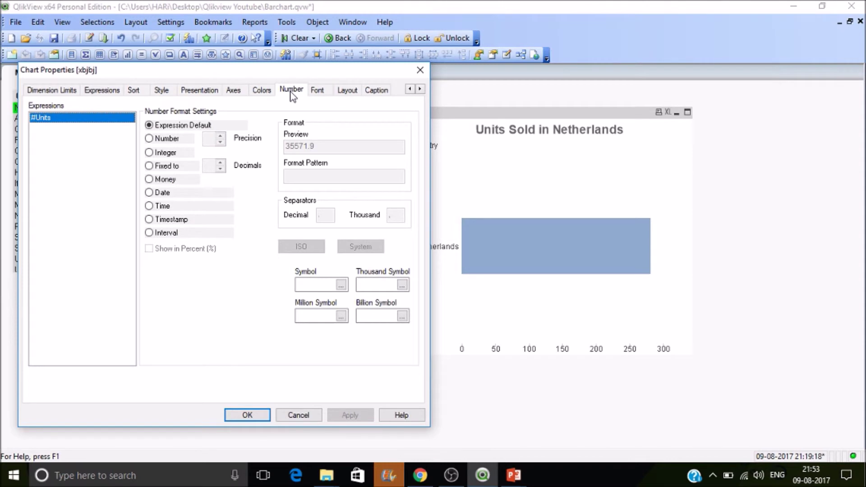
left_click(266, 90)
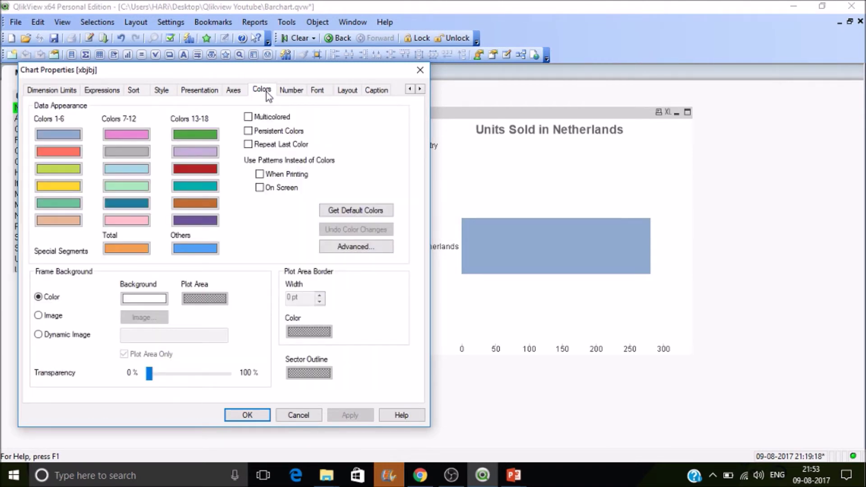
left_click(270, 118)
left_click(362, 417)
left_click(247, 415)
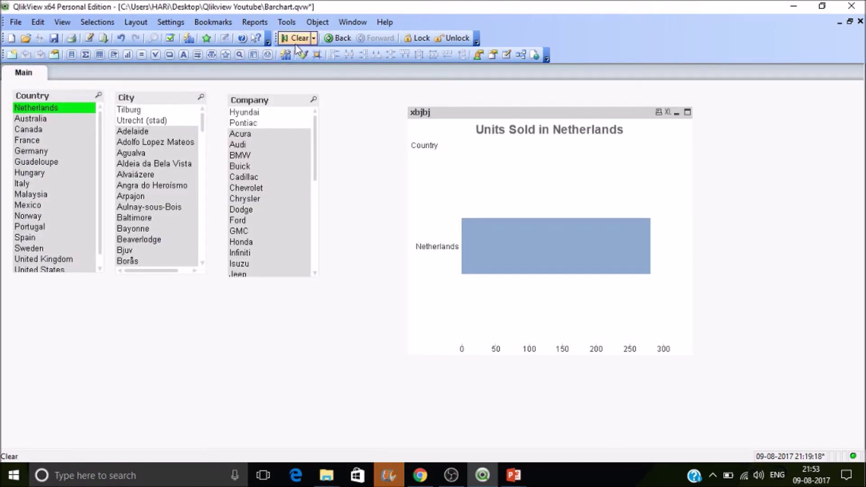
left_click(297, 39)
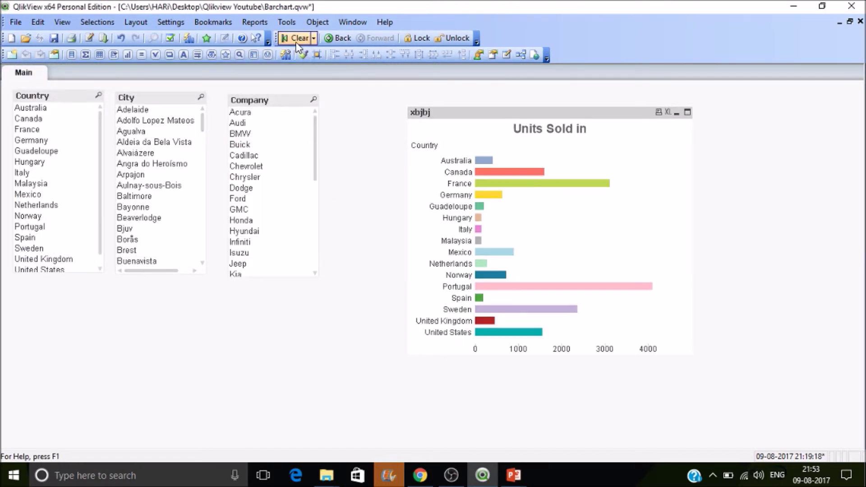
Reopen the chart's color properties, enable Persistent Colors and apply the change.
right_click(445, 195)
left_click(455, 204)
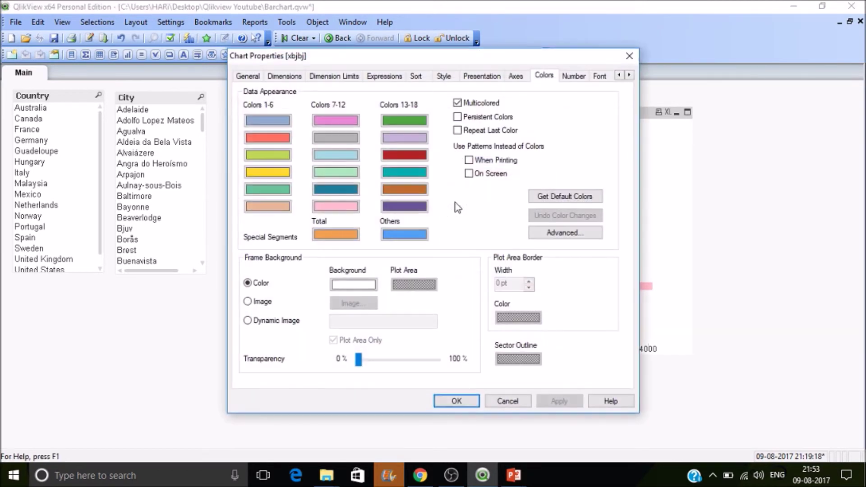
left_click_drag(563, 54, 342, 77)
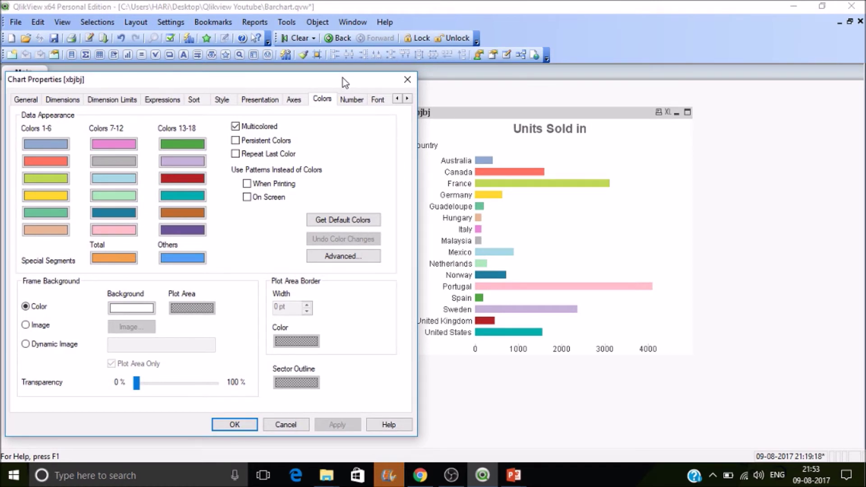
left_click(269, 142)
left_click(333, 426)
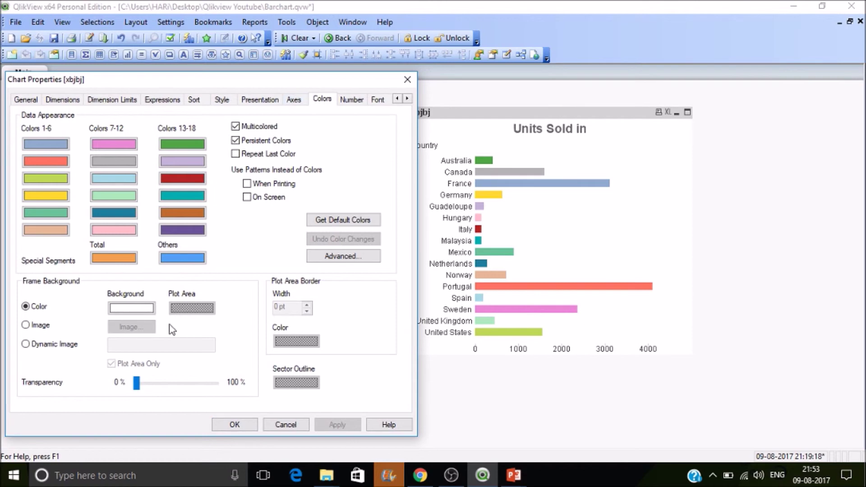
Set the chart's frame background to a fixed orange solid color and apply it.
left_click_drag(141, 393, 4, 346)
left_click(135, 310)
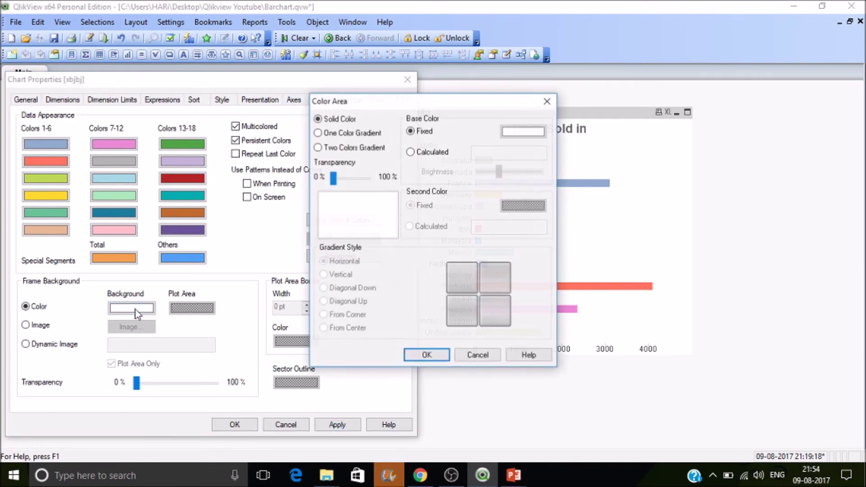
left_click(536, 133)
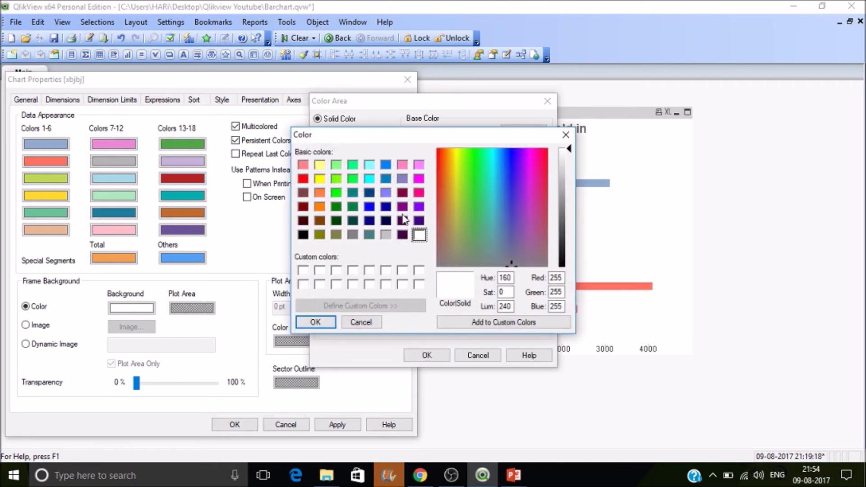
left_click(321, 196)
left_click(316, 321)
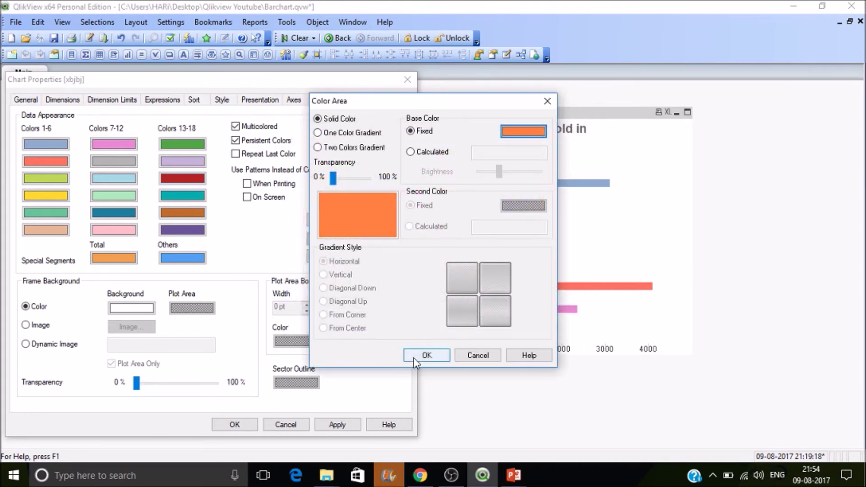
left_click(414, 358)
left_click(344, 429)
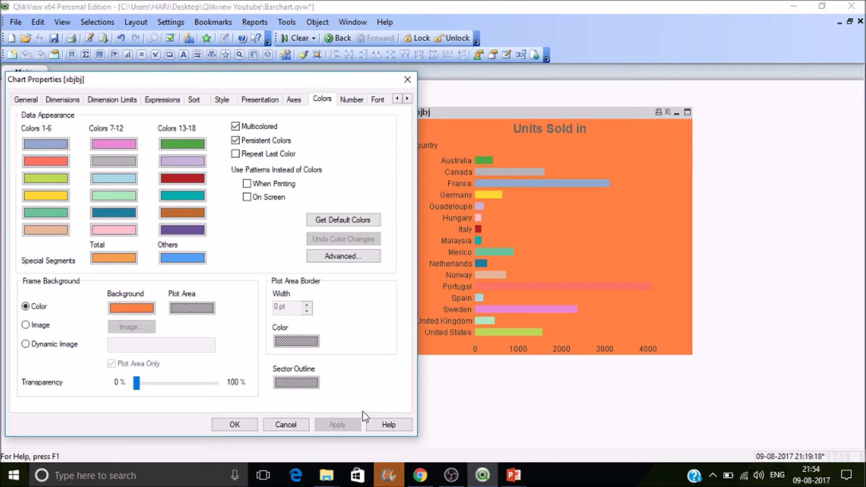
Hide the #Units expression axis and show it again, applying the change.
left_click(291, 99)
left_click(159, 182)
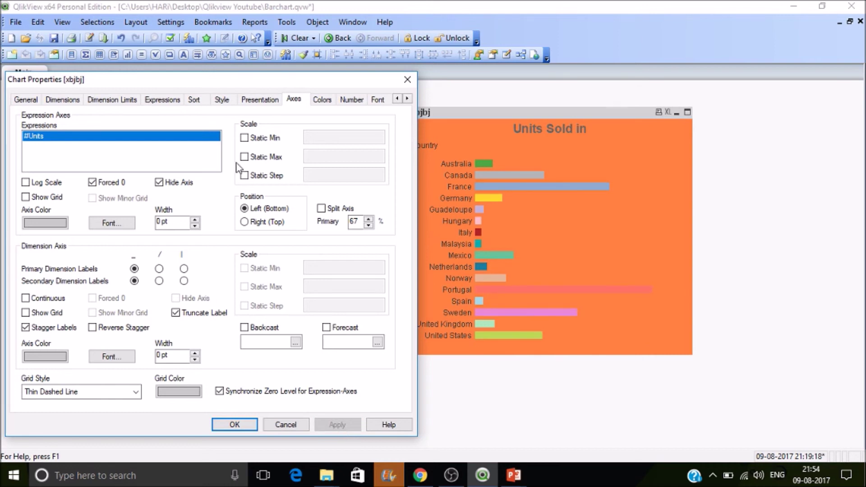
left_click(188, 183)
left_click(339, 424)
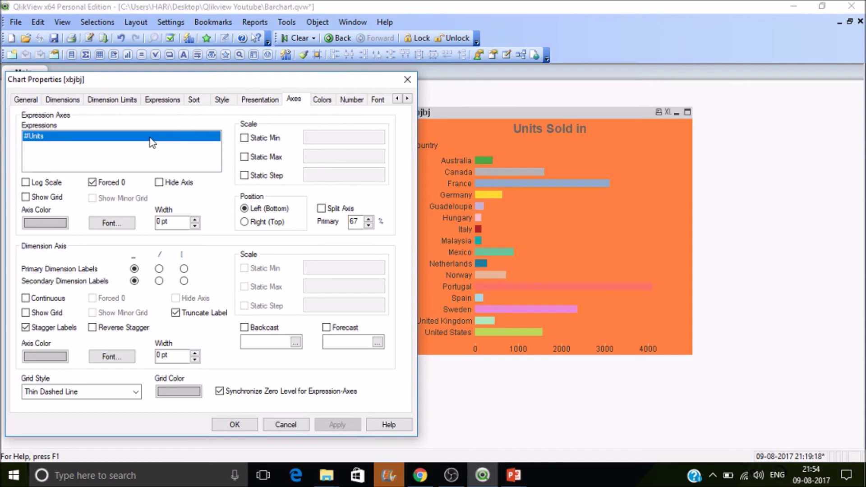
Try the 3D cylinder look on the bar chart, replace it with the multicolored 3D block-bar look and apply it.
left_click(263, 100)
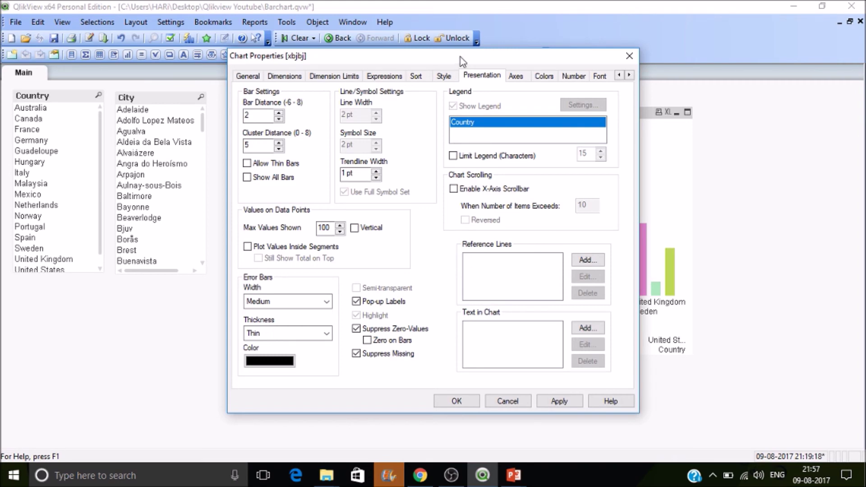
left_click(443, 78)
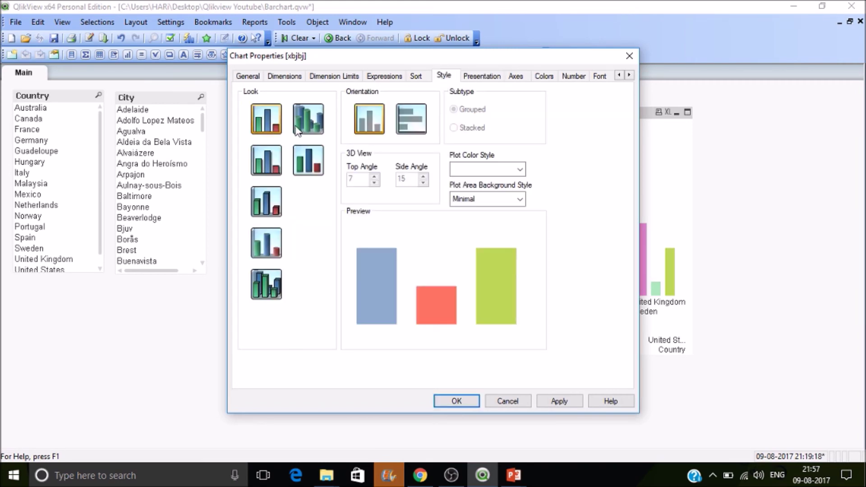
left_click(310, 127)
left_click_drag(466, 66, 264, 64)
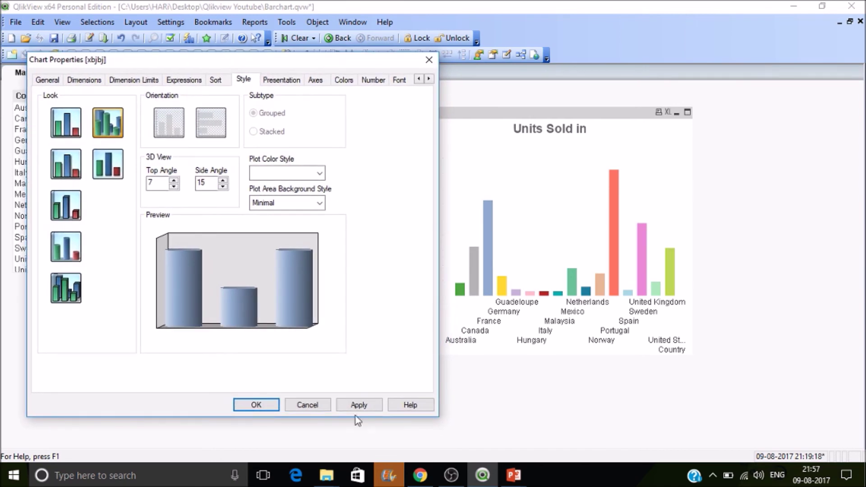
left_click(369, 408)
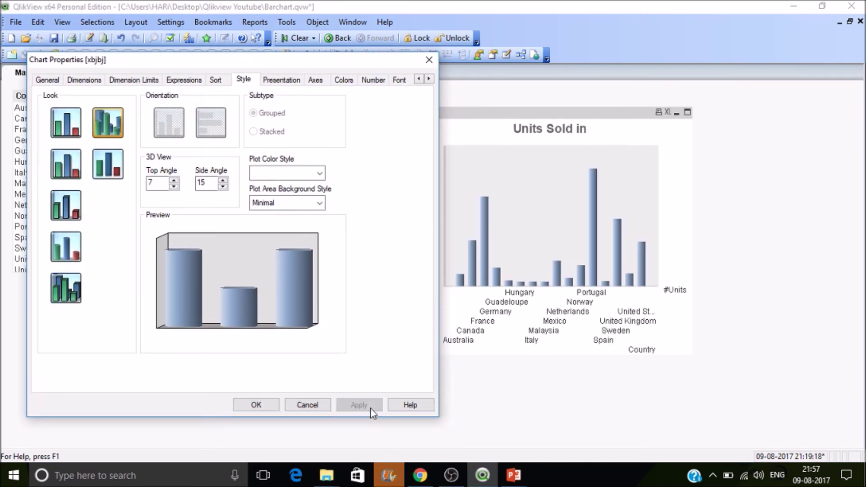
left_click(65, 198)
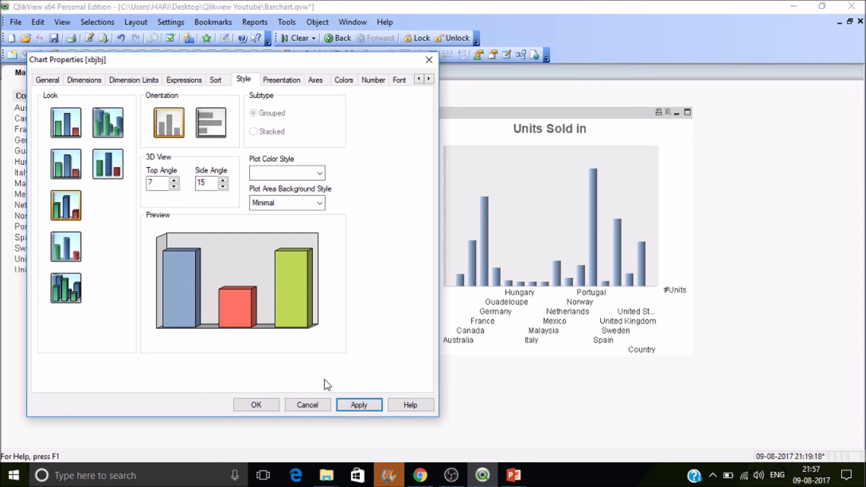
left_click(356, 404)
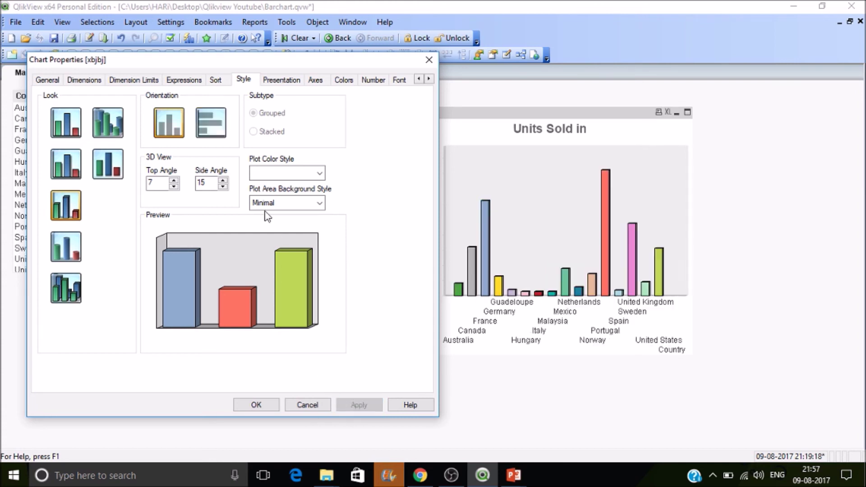
Restrict the Country dimension to the largest 3 values, turn off Show Others and accept the chart properties.
left_click(217, 80)
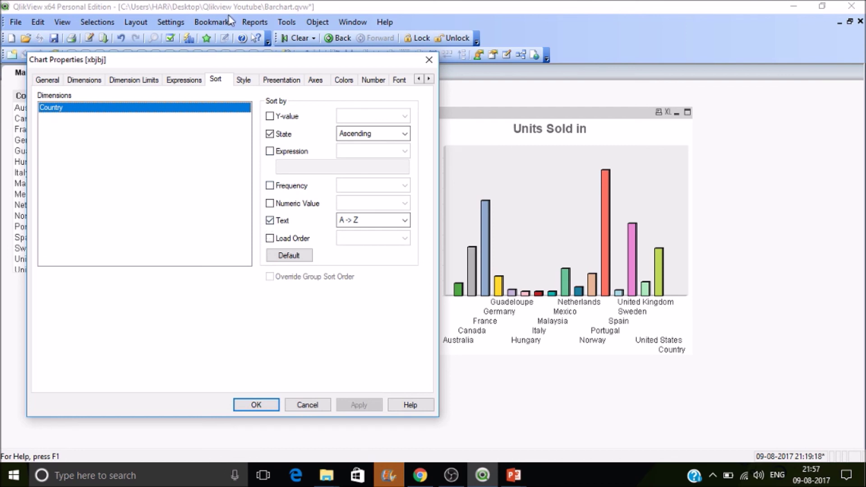
left_click(185, 80)
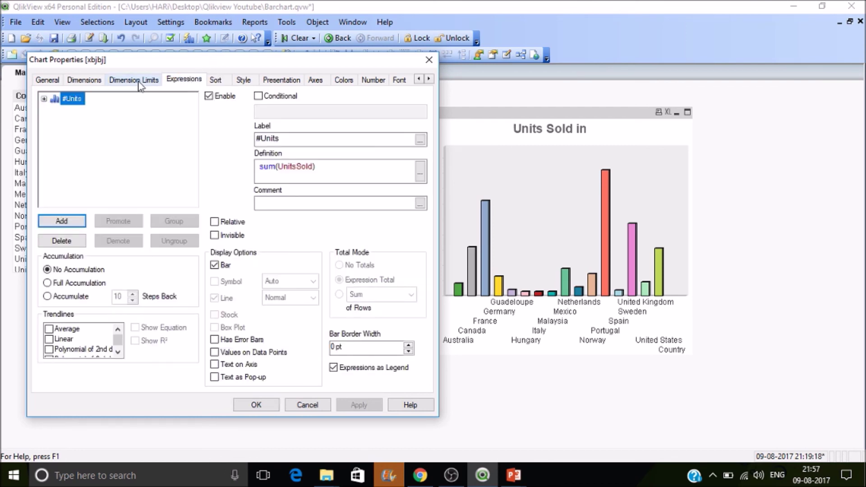
left_click(137, 80)
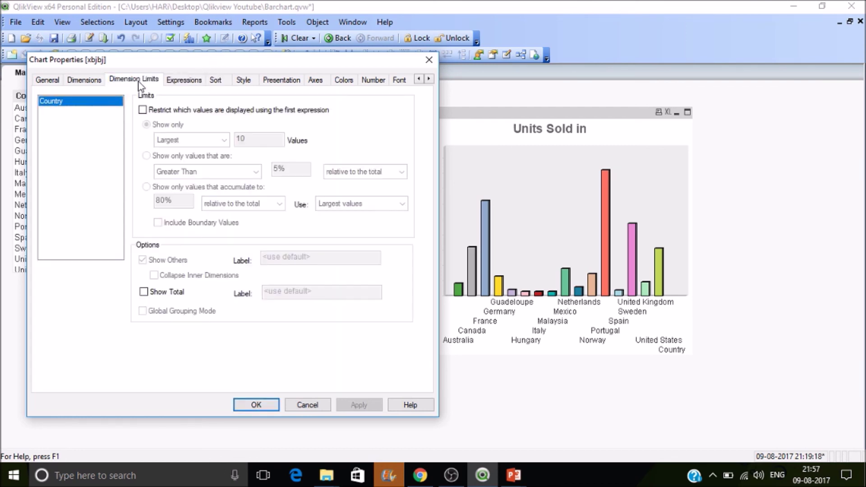
left_click(149, 111)
double_click(251, 140)
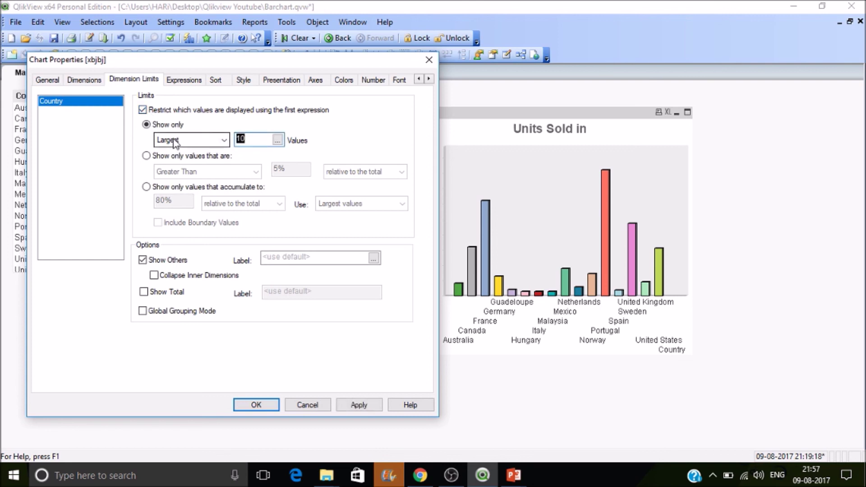
type("3")
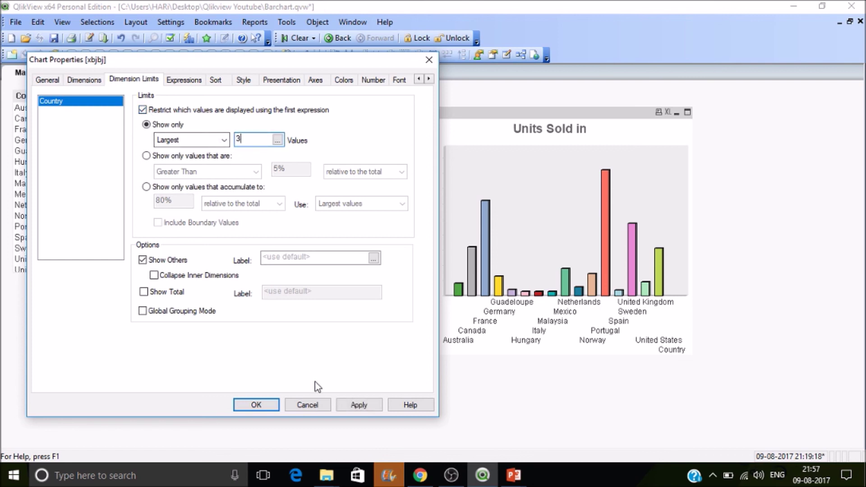
left_click(143, 260)
left_click(372, 404)
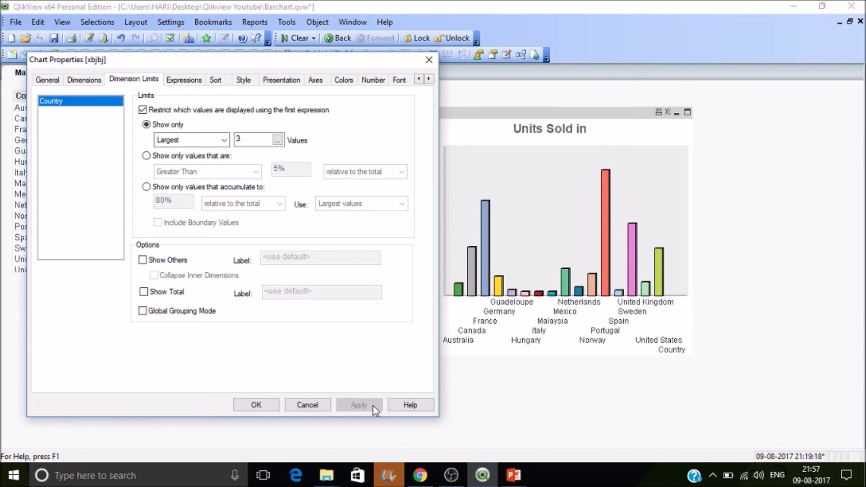
left_click(255, 405)
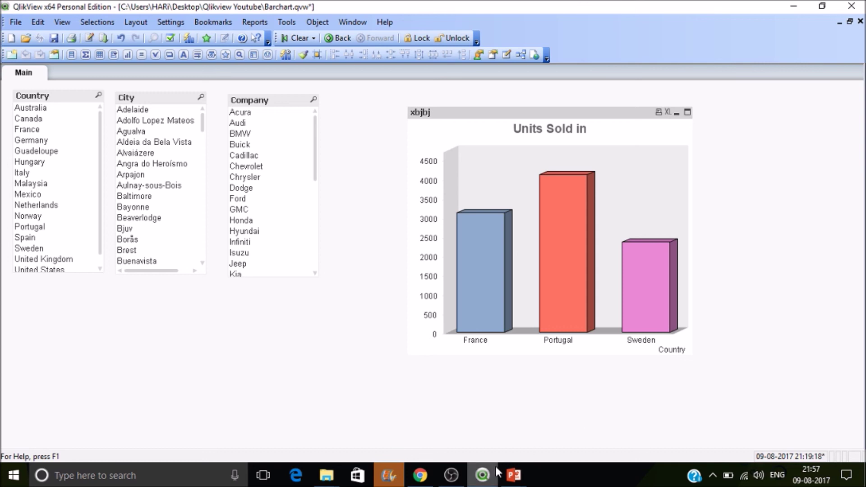
Switch to the open PowerPoint presentation.
mouse_move(520, 483)
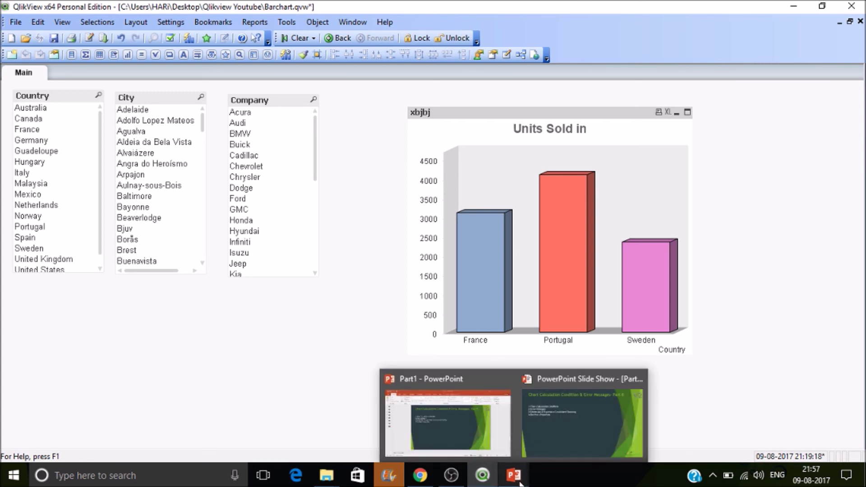